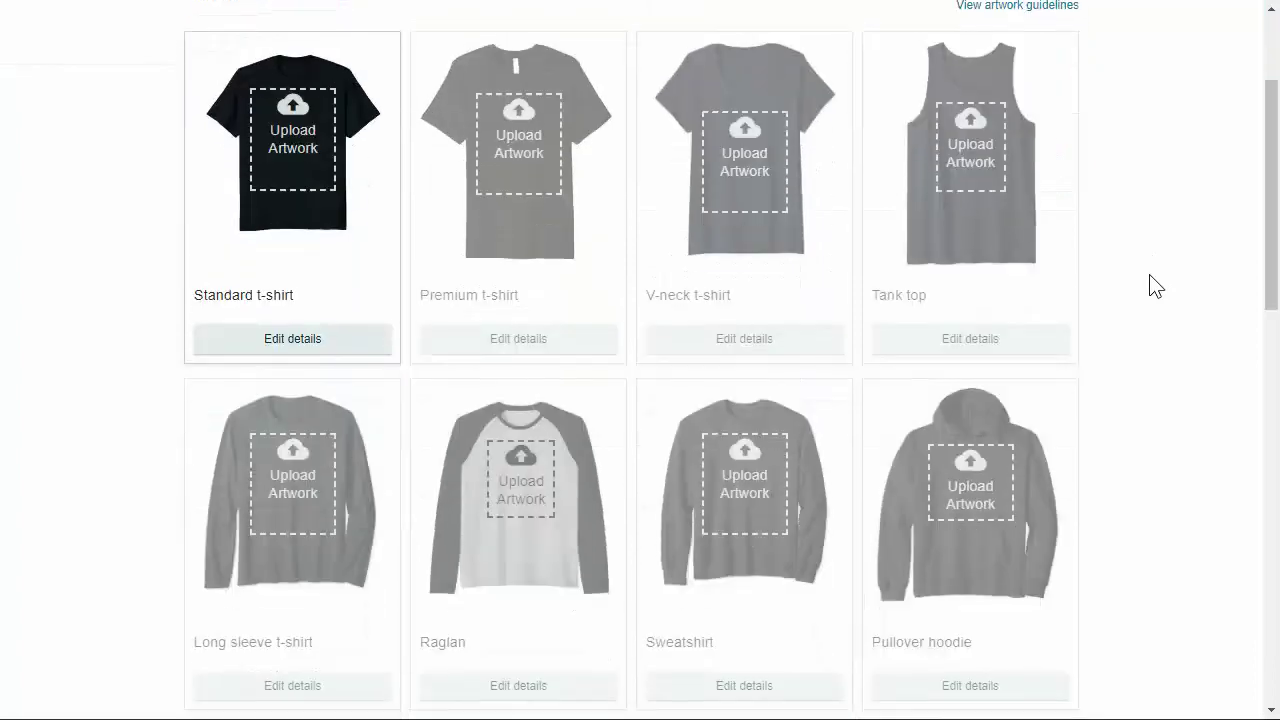
{"action": "scroll", "coordinate": [1150, 285], "scroll_direction": "down", "scroll_amount": 8}
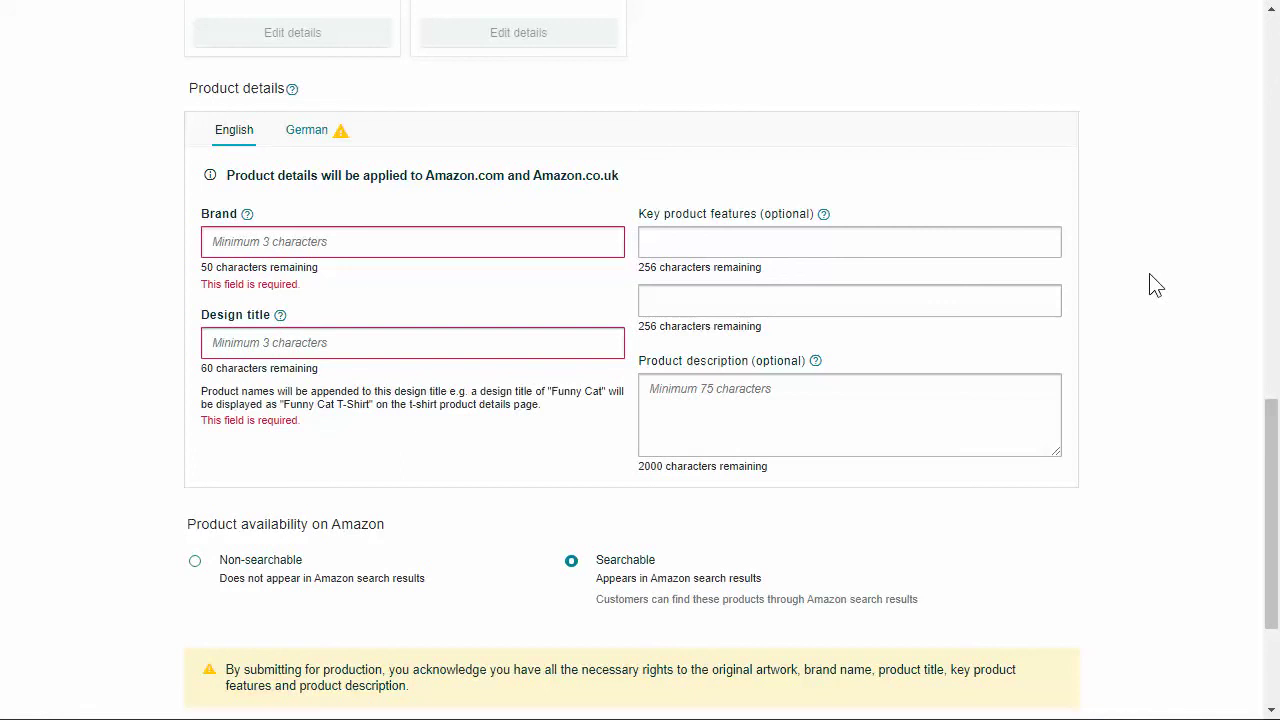
Step: Scroll the Merch form and click into the Design title and product description fields
{"action": "scroll", "coordinate": [1150, 285], "scroll_direction": "up", "scroll_amount": 1}
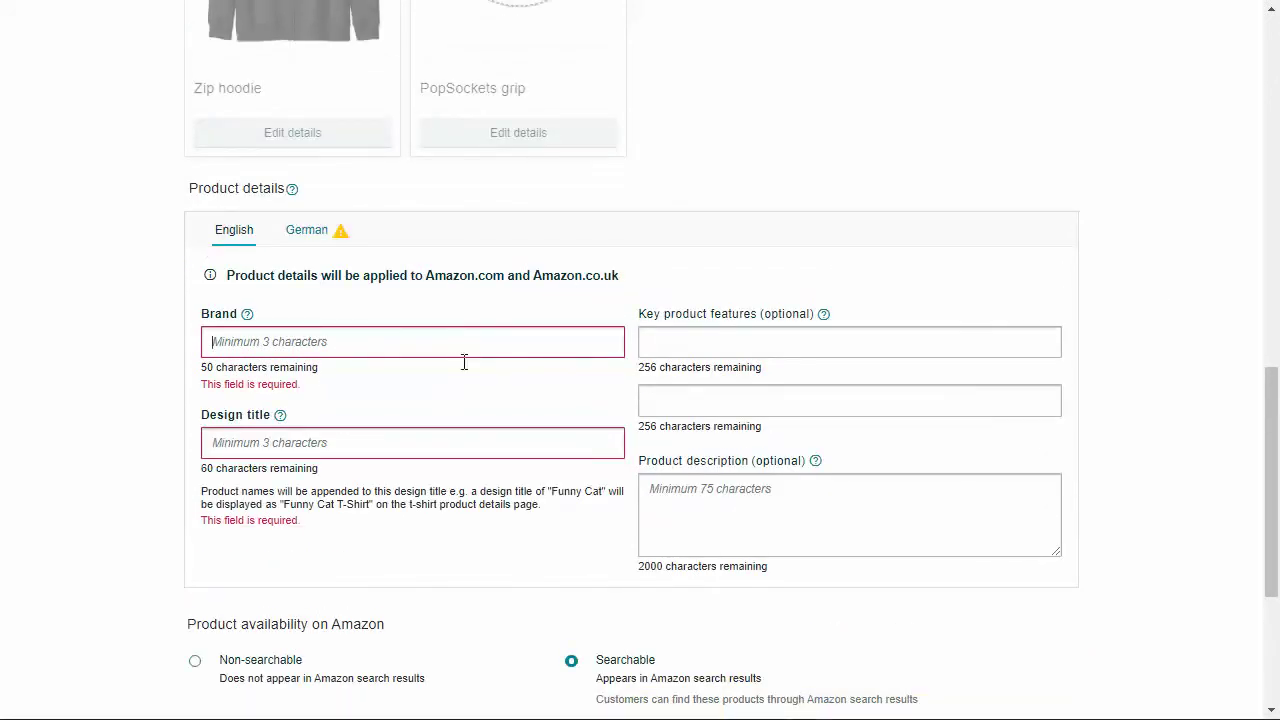
{"action": "left_click", "coordinate": [460, 443]}
{"action": "left_click", "coordinate": [708, 344]}
{"action": "left_click", "coordinate": [728, 482]}
{"action": "scroll", "coordinate": [982, 312], "scroll_direction": "up", "scroll_amount": 1}
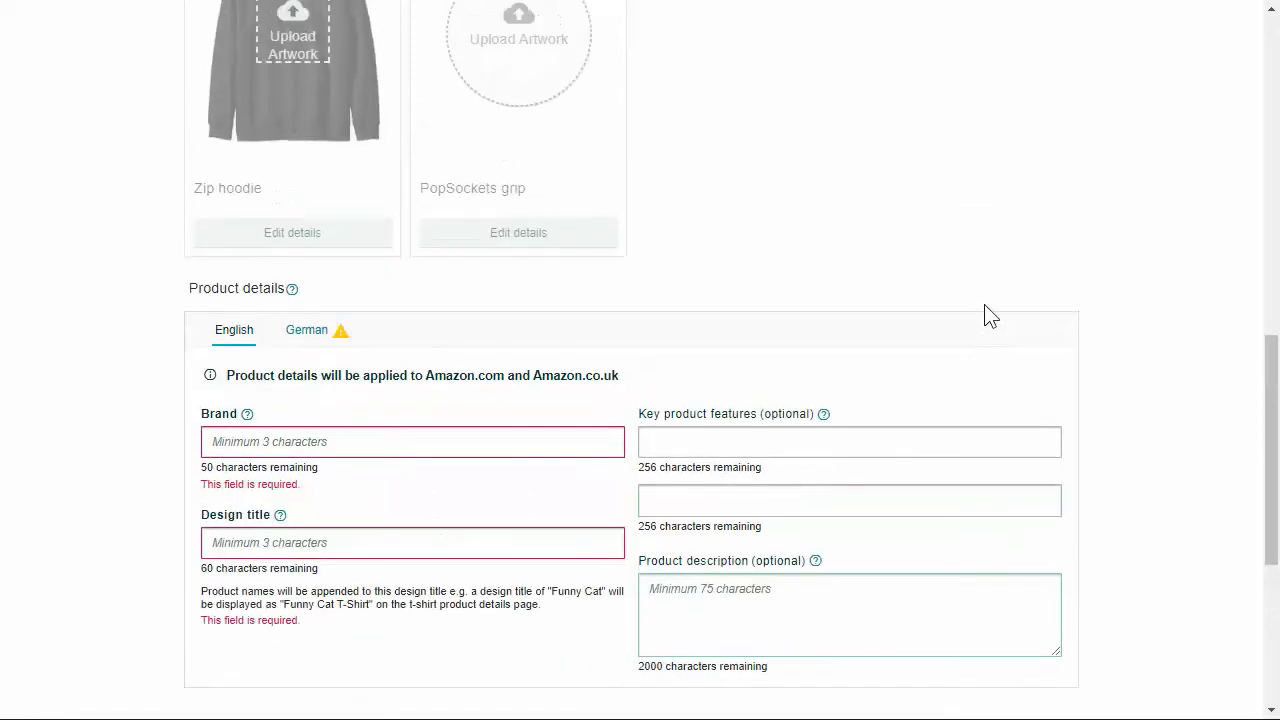
{"action": "scroll", "coordinate": [780, 280], "scroll_direction": "up", "scroll_amount": 10}
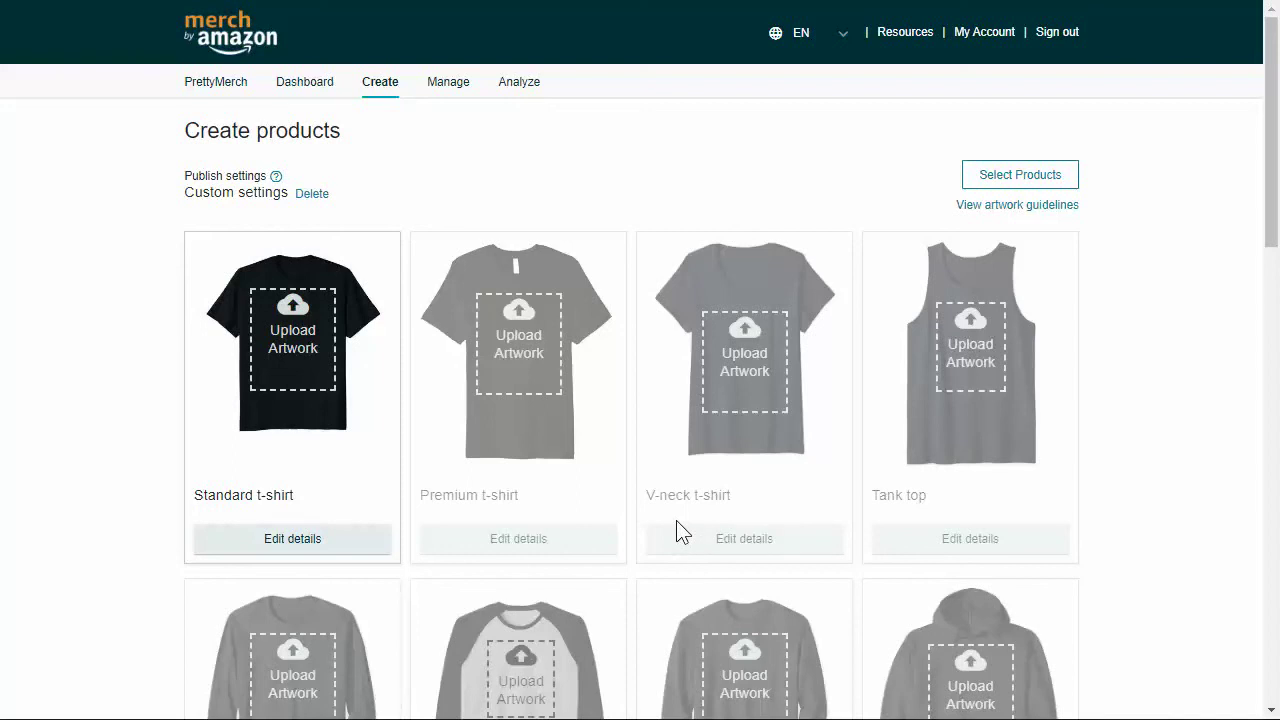
Step: In Notepad, highlight the title formula line and then the example title line
{"action": "key", "text": "alt+Tab"}
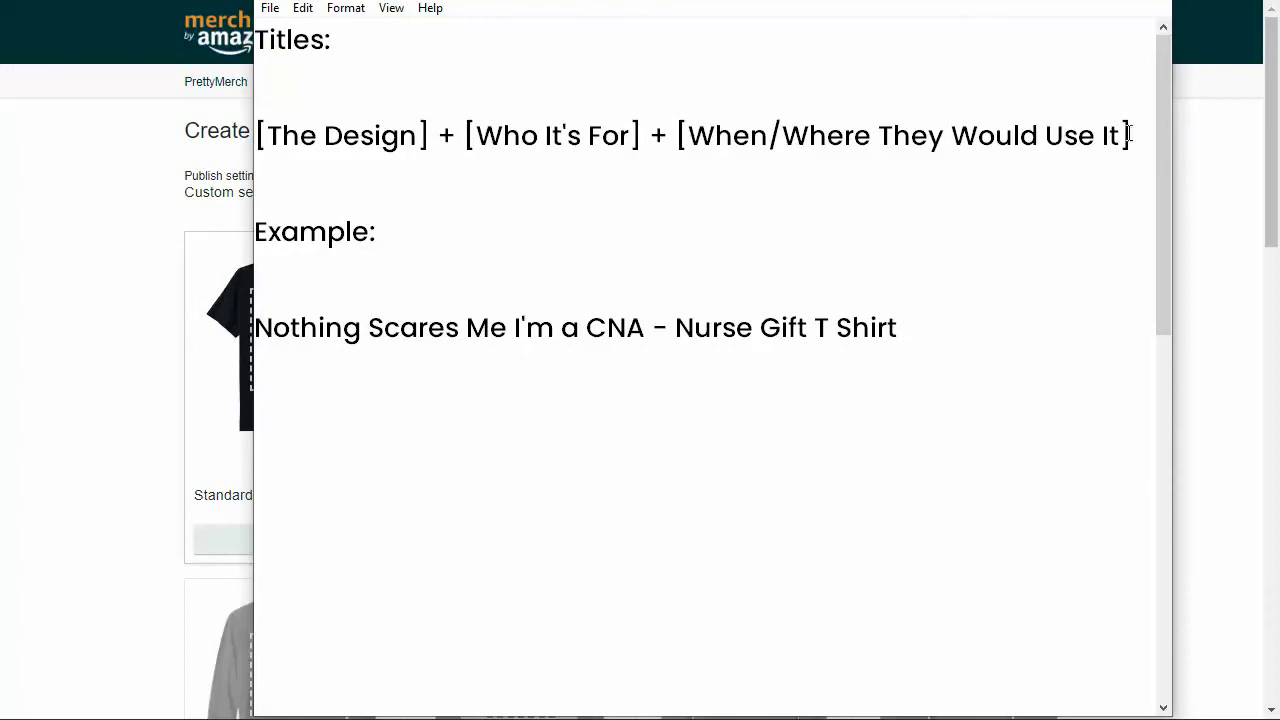
{"action": "left_click_drag", "start_coordinate": [1130, 135], "coordinate": [609, 108]}
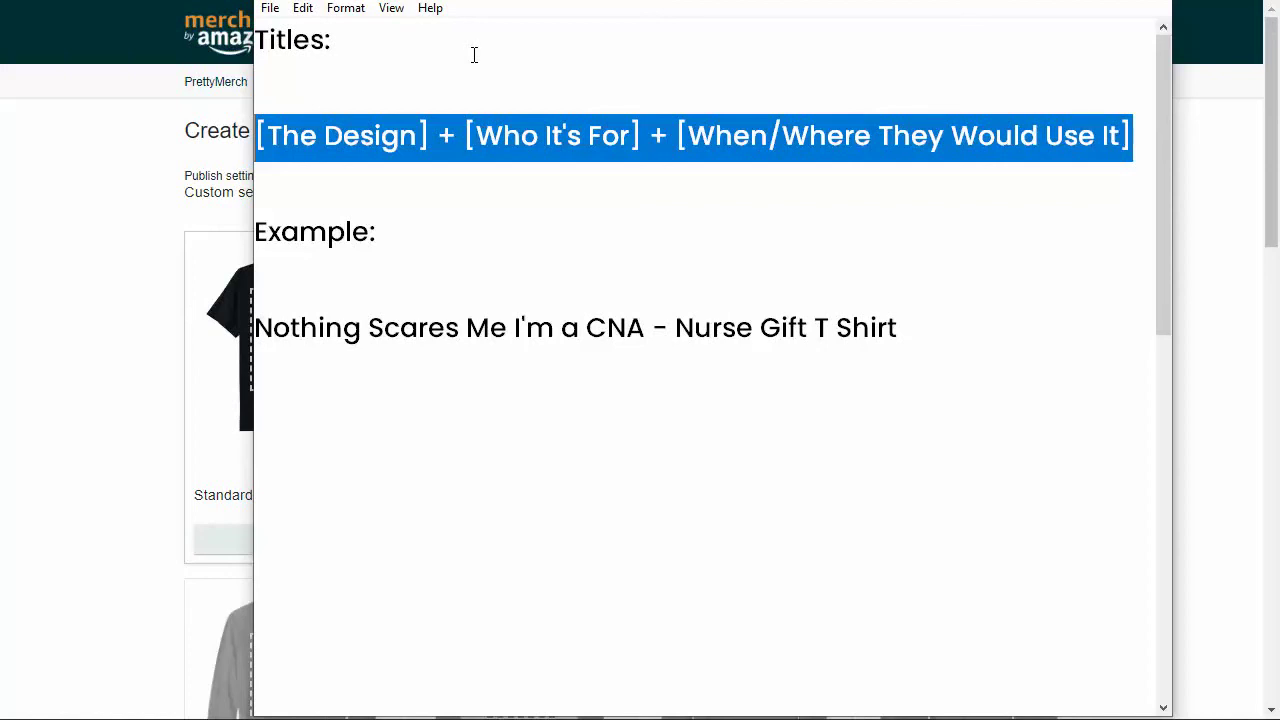
{"action": "left_click_drag", "start_coordinate": [898, 327], "coordinate": [217, 332]}
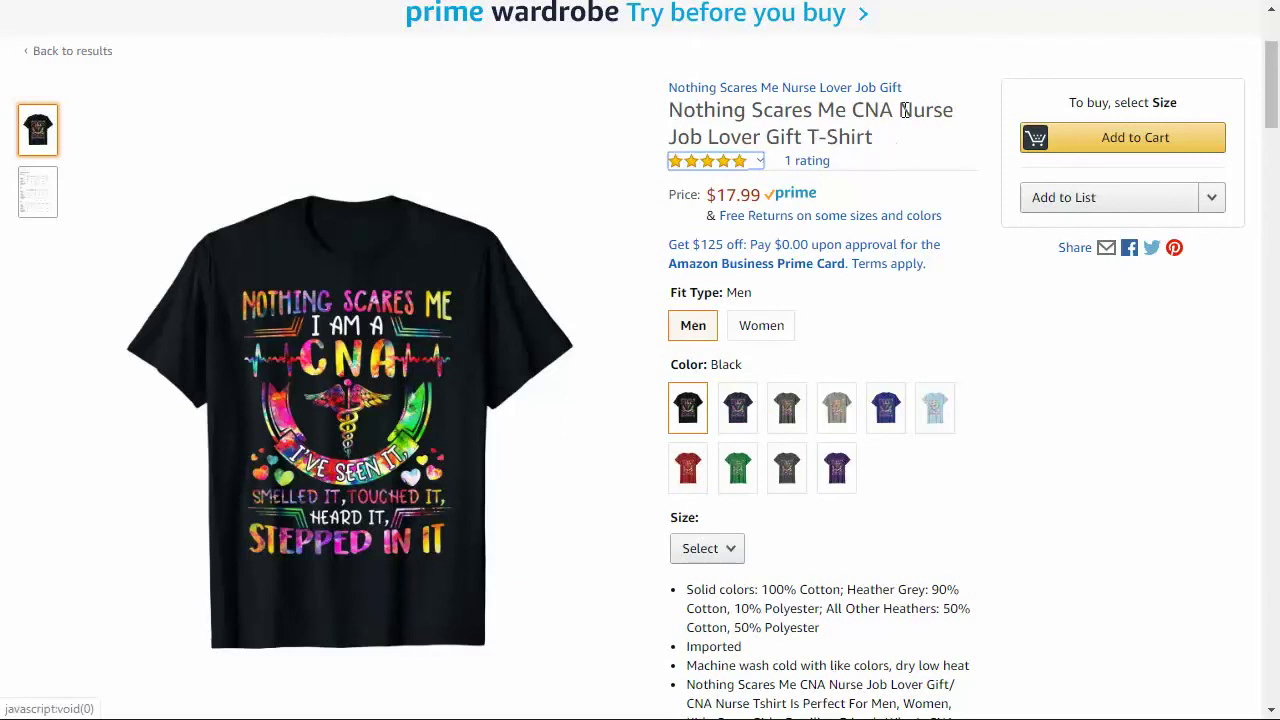
Step: Highlight 'Nurse' in the Amazon product title, then bring the Notepad title notes forward
{"action": "left_click_drag", "start_coordinate": [898, 110], "coordinate": [954, 111]}
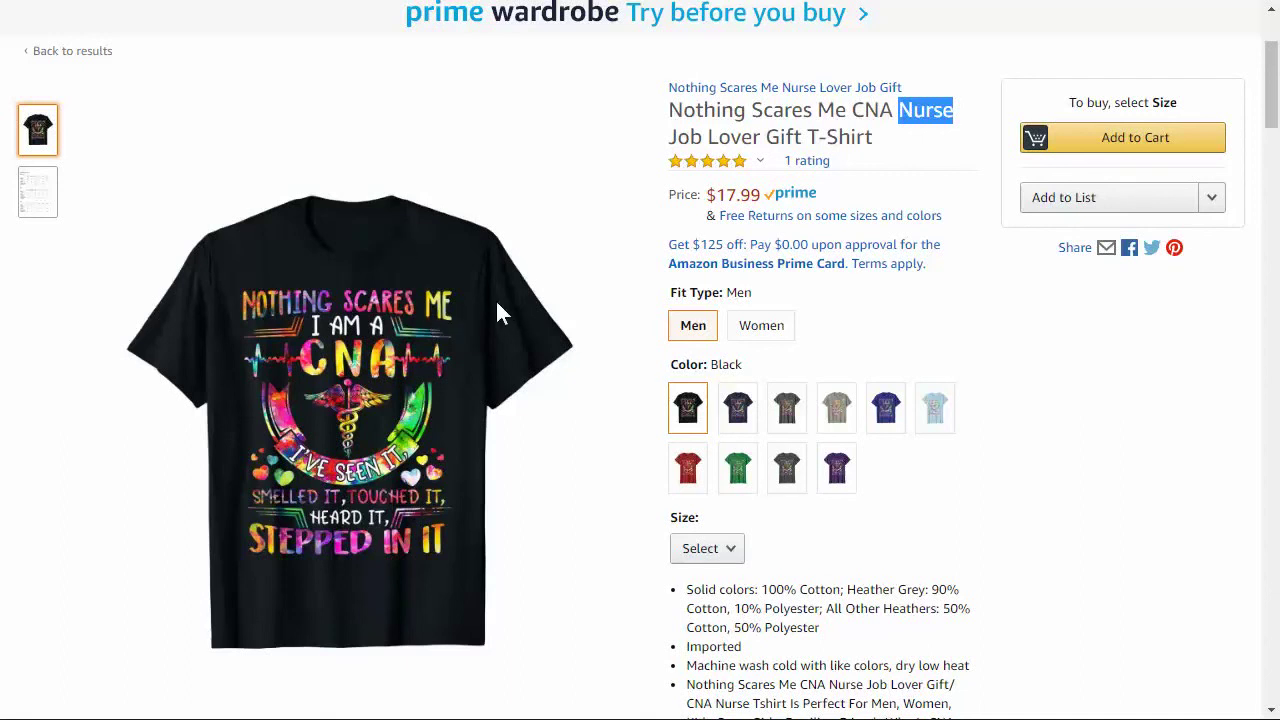
{"action": "left_click", "coordinate": [438, 703]}
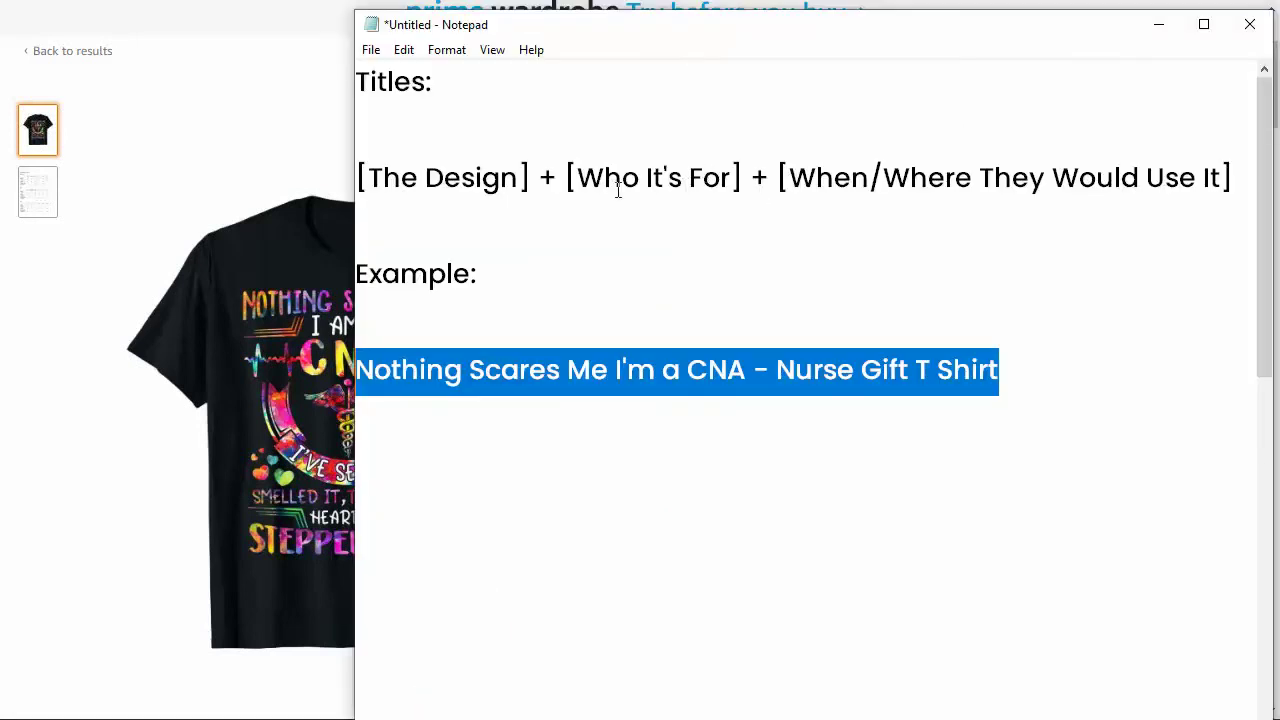
Step: Match [The Design] to 'Nothing Scares Me I'm a CNA', then minimize and restore Notepad
{"action": "left_click_drag", "start_coordinate": [530, 176], "coordinate": [352, 177]}
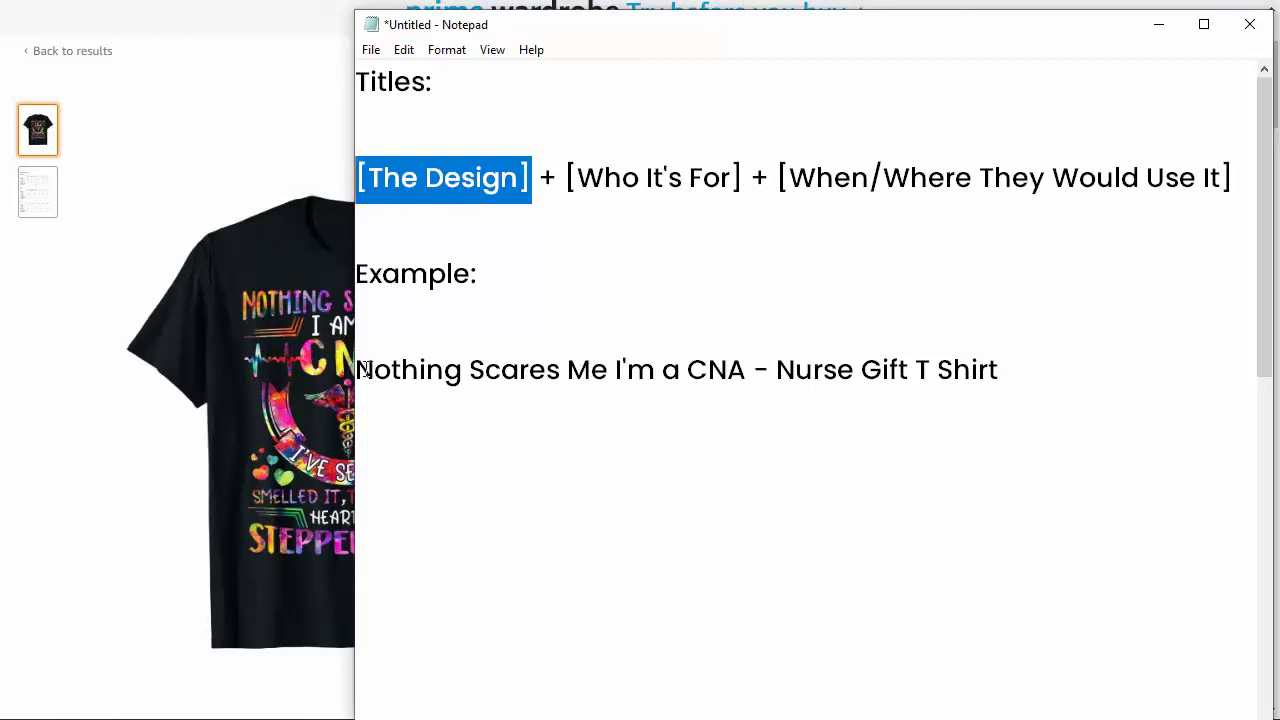
{"action": "left_click_drag", "start_coordinate": [364, 369], "coordinate": [741, 364]}
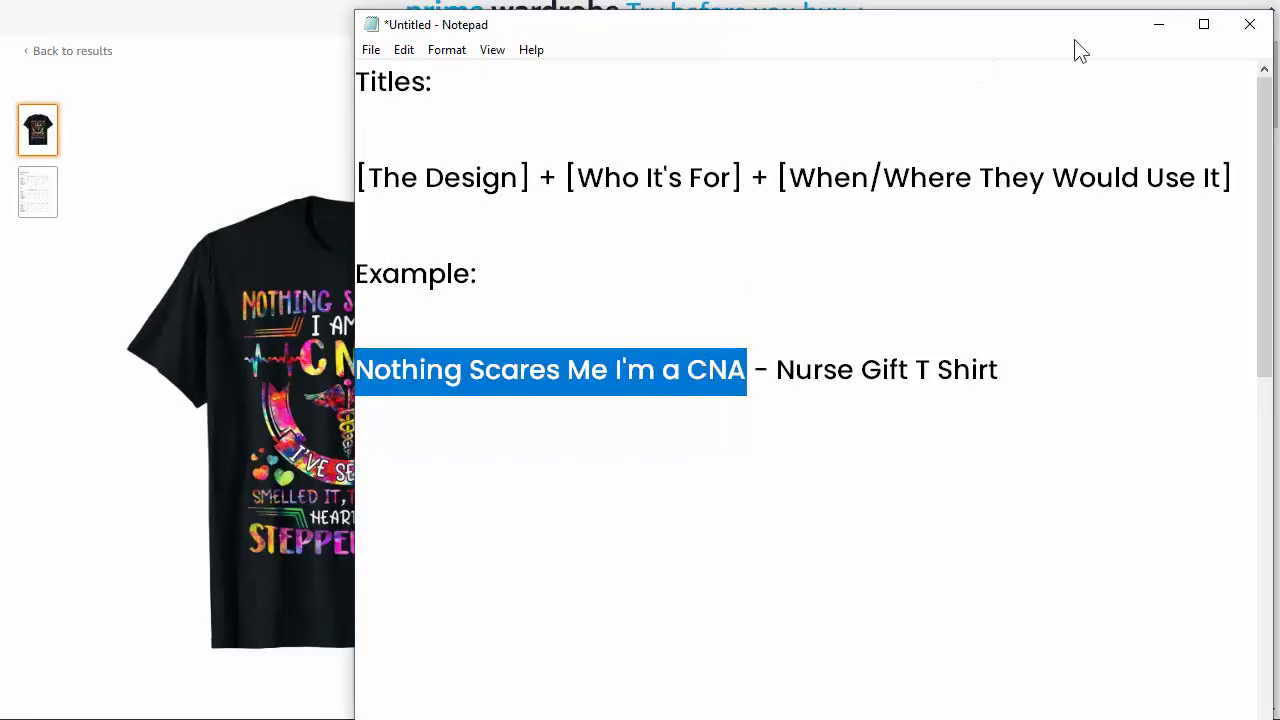
{"action": "left_click", "coordinate": [1158, 26]}
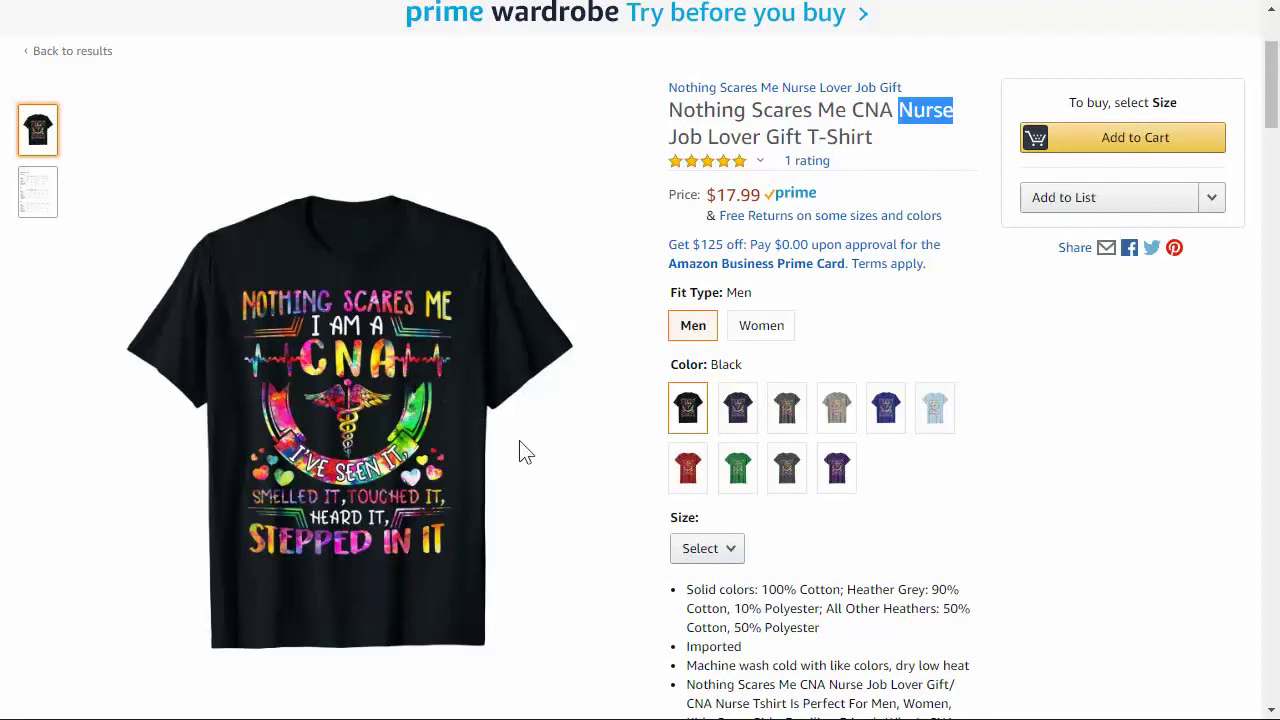
{"action": "left_click", "coordinate": [594, 715]}
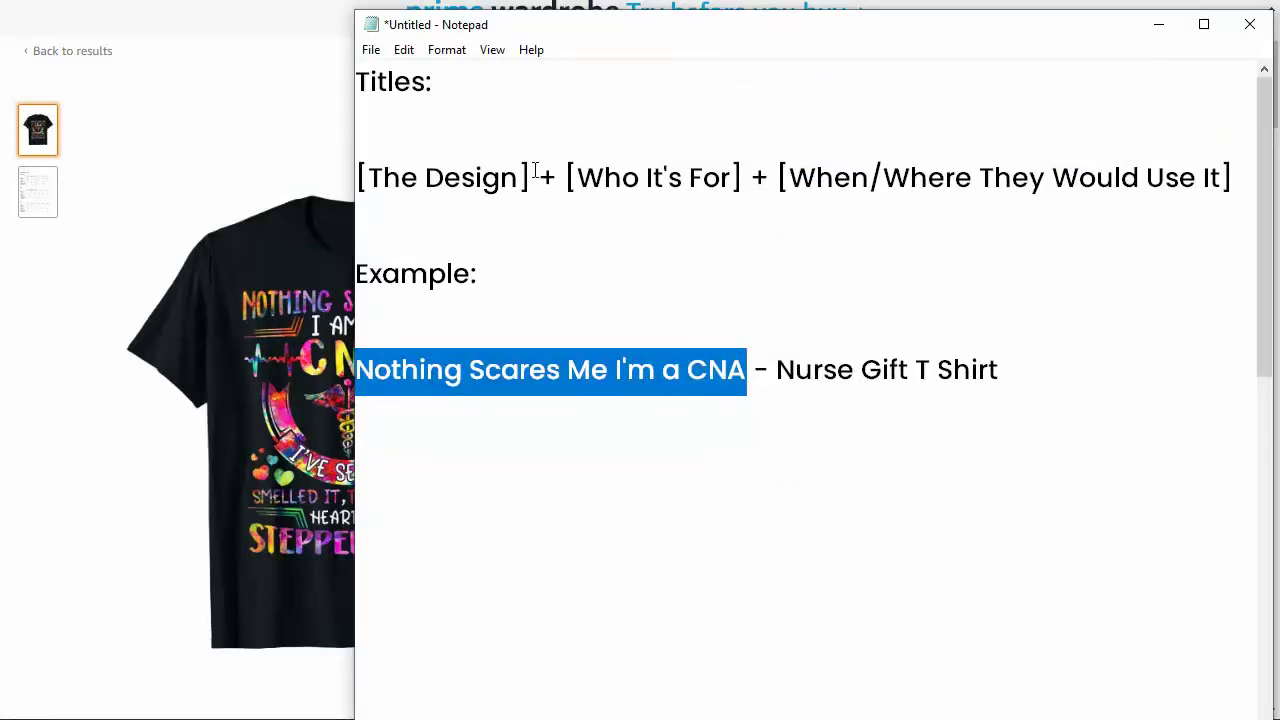
Step: Match [The Design] and [Who It's For] to the example's design phrase and 'CNA - Nurse'
{"action": "left_click_drag", "start_coordinate": [532, 177], "coordinate": [356, 177]}
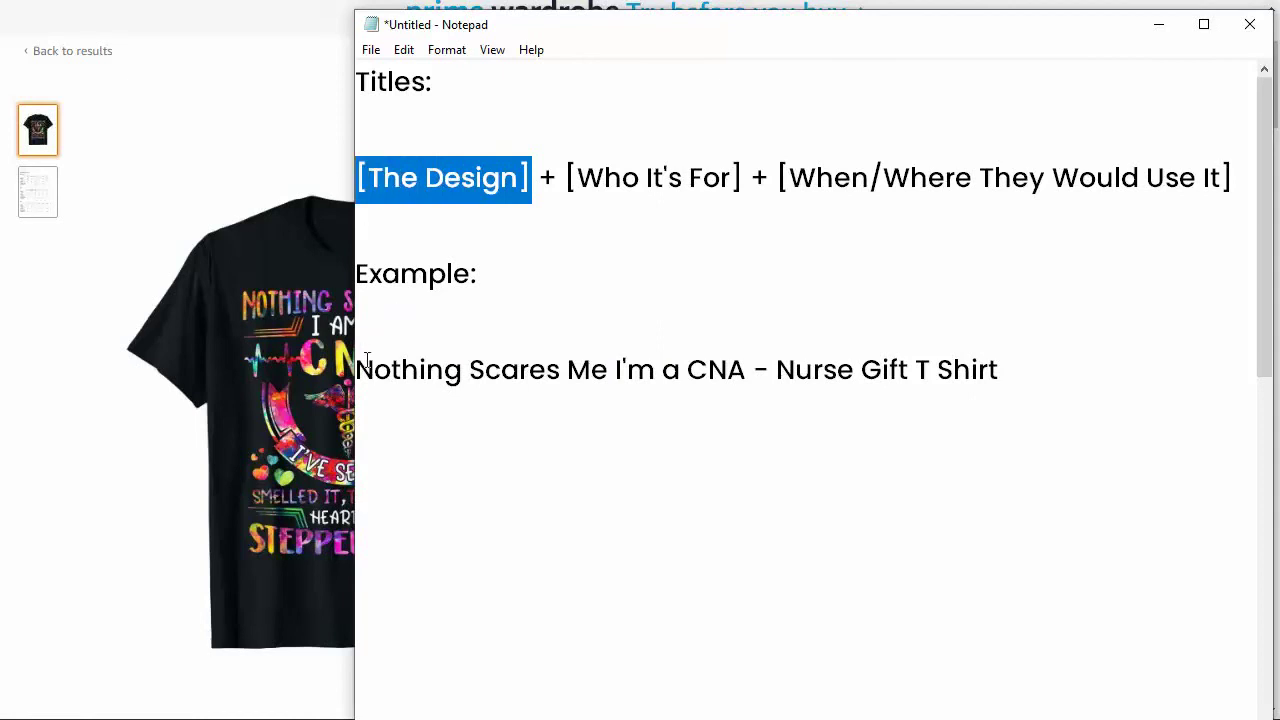
{"action": "left_click_drag", "start_coordinate": [373, 368], "coordinate": [748, 366]}
{"action": "left_click_drag", "start_coordinate": [566, 177], "coordinate": [743, 180]}
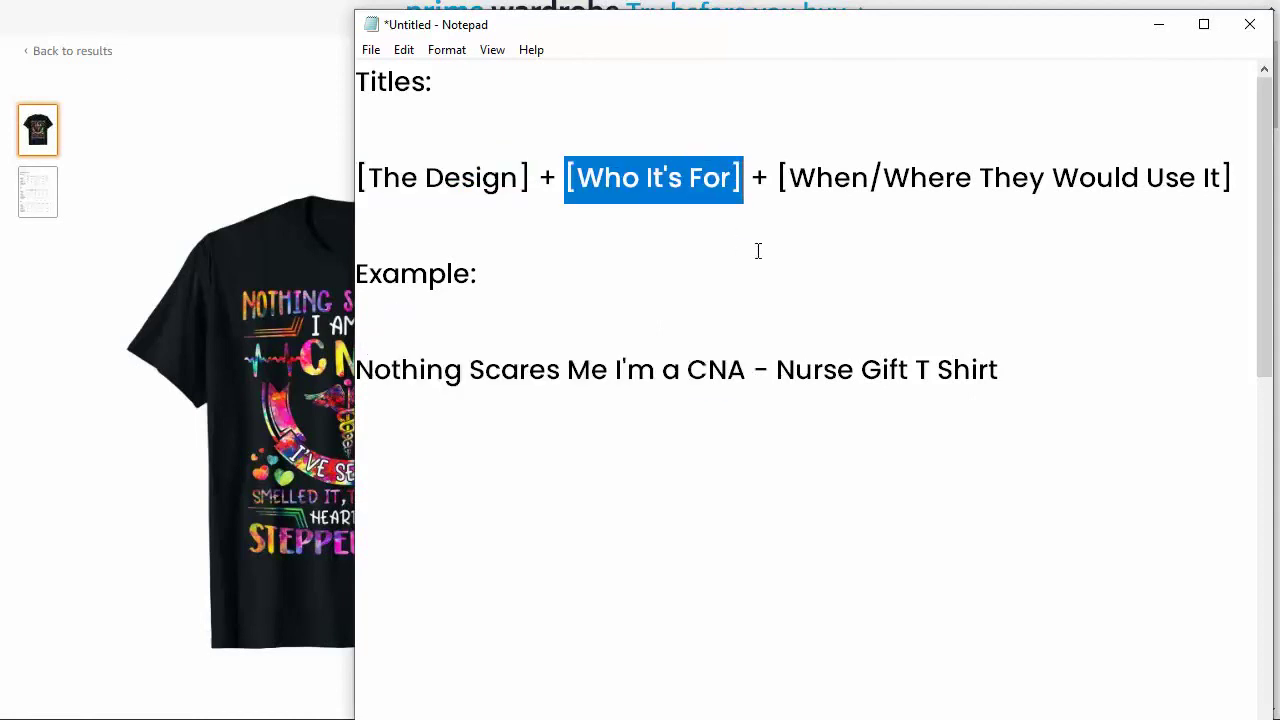
{"action": "left_click_drag", "start_coordinate": [687, 370], "coordinate": [746, 370]}
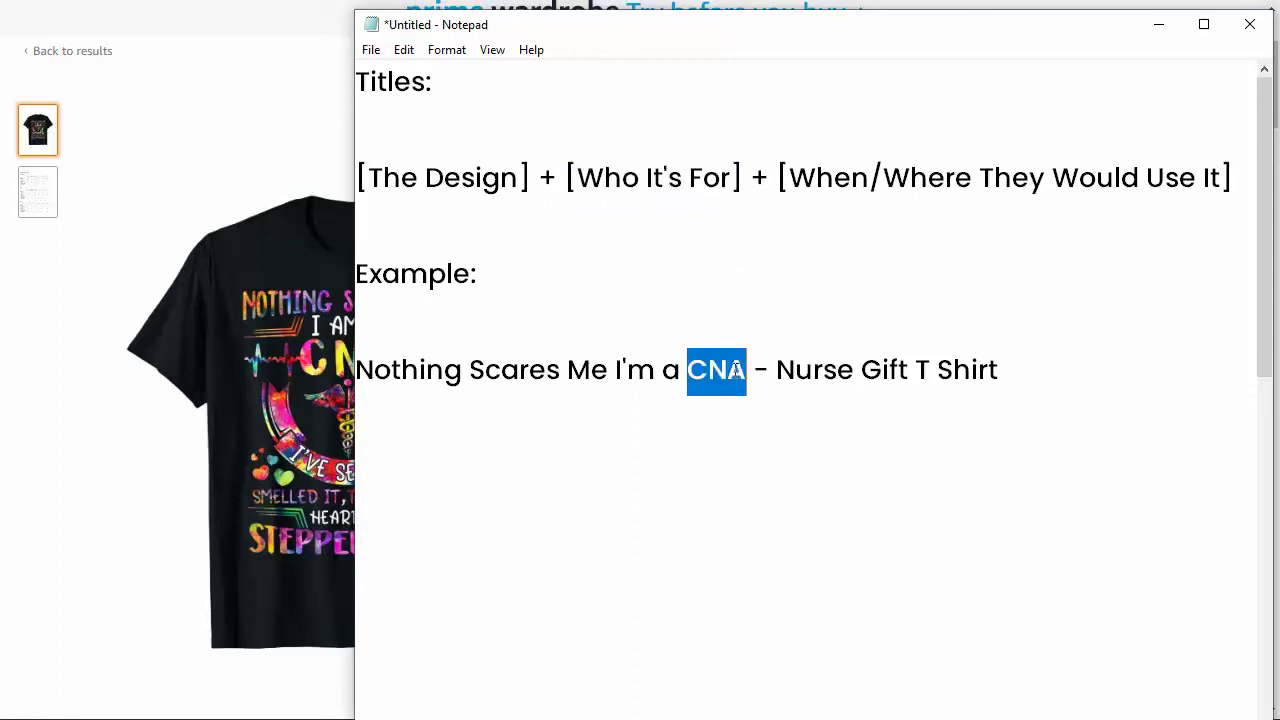
{"action": "left_click", "coordinate": [475, 178]}
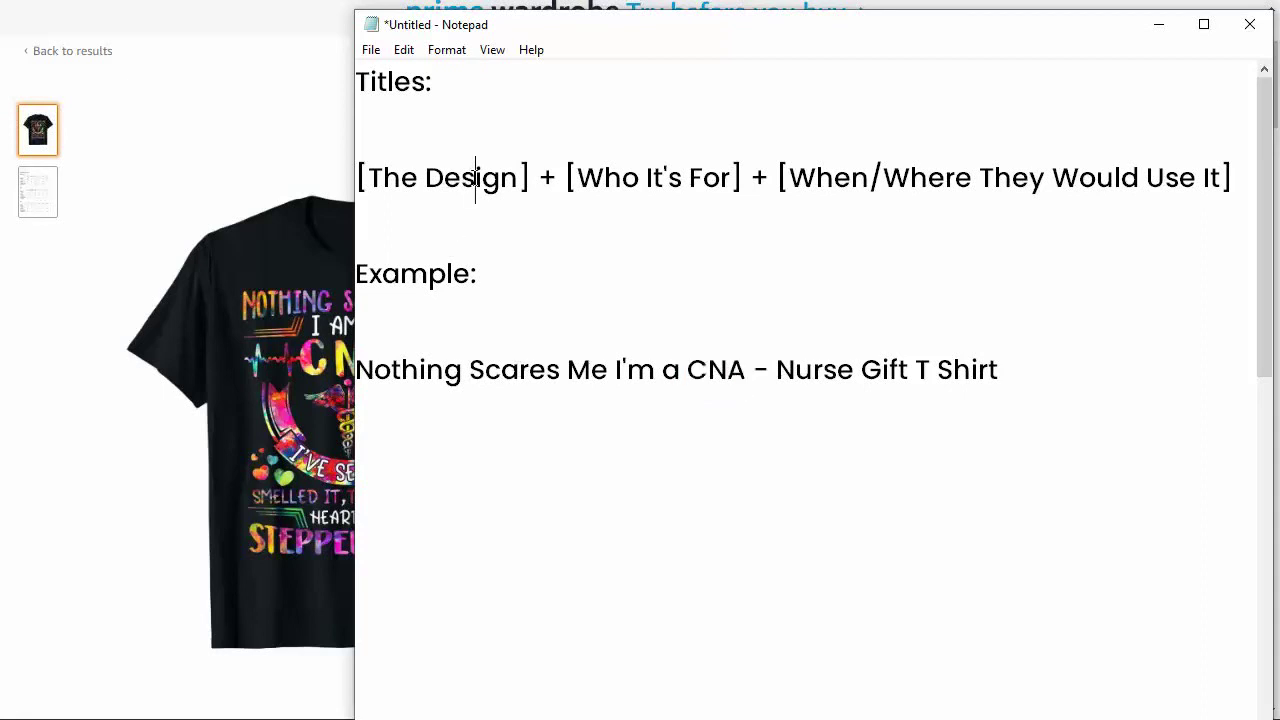
{"action": "left_click_drag", "start_coordinate": [690, 370], "coordinate": [852, 370]}
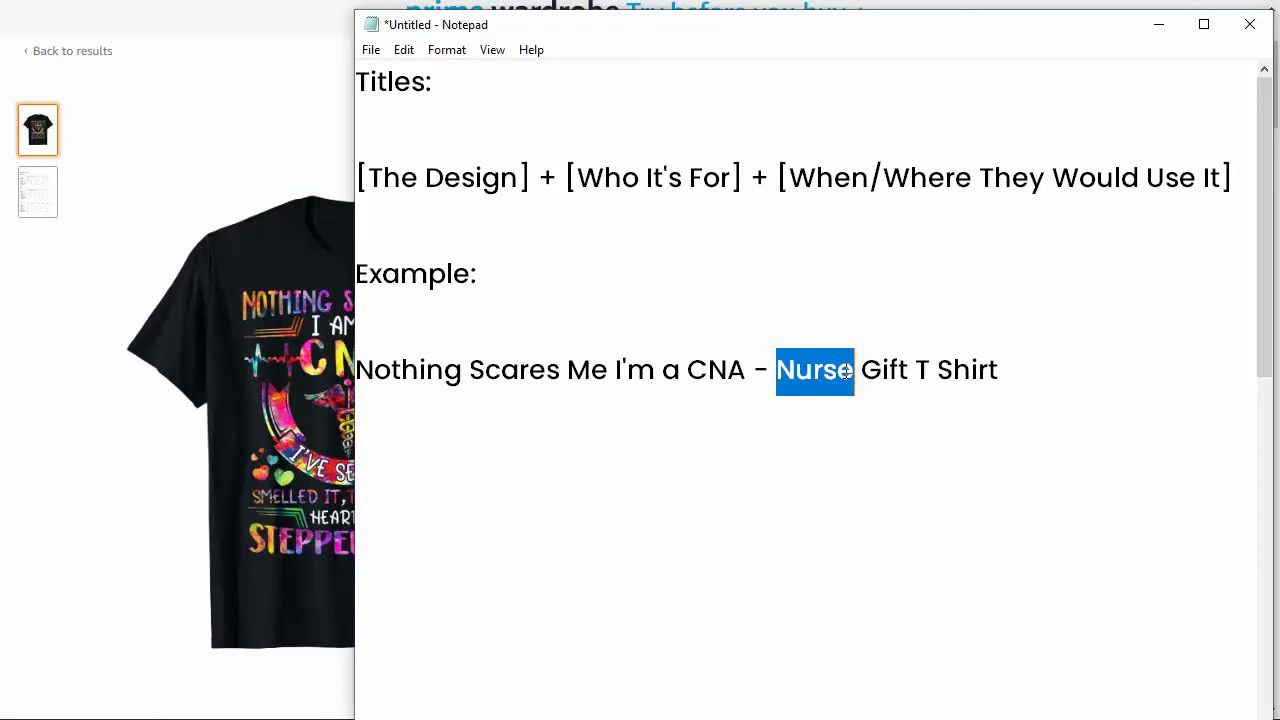
{"action": "left_click", "coordinate": [838, 372]}
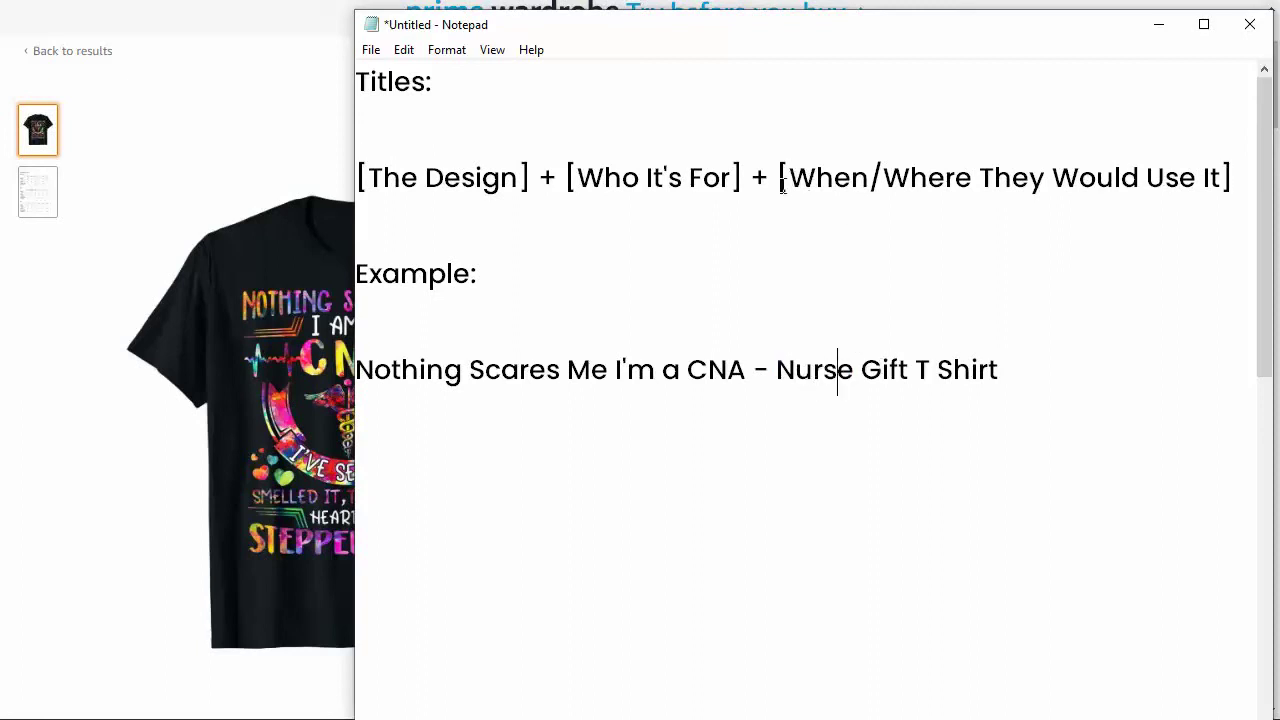
Step: Match the formula's when/where part to 'T Shirt' at the end of the example title
{"action": "left_click_drag", "start_coordinate": [781, 178], "coordinate": [1232, 178]}
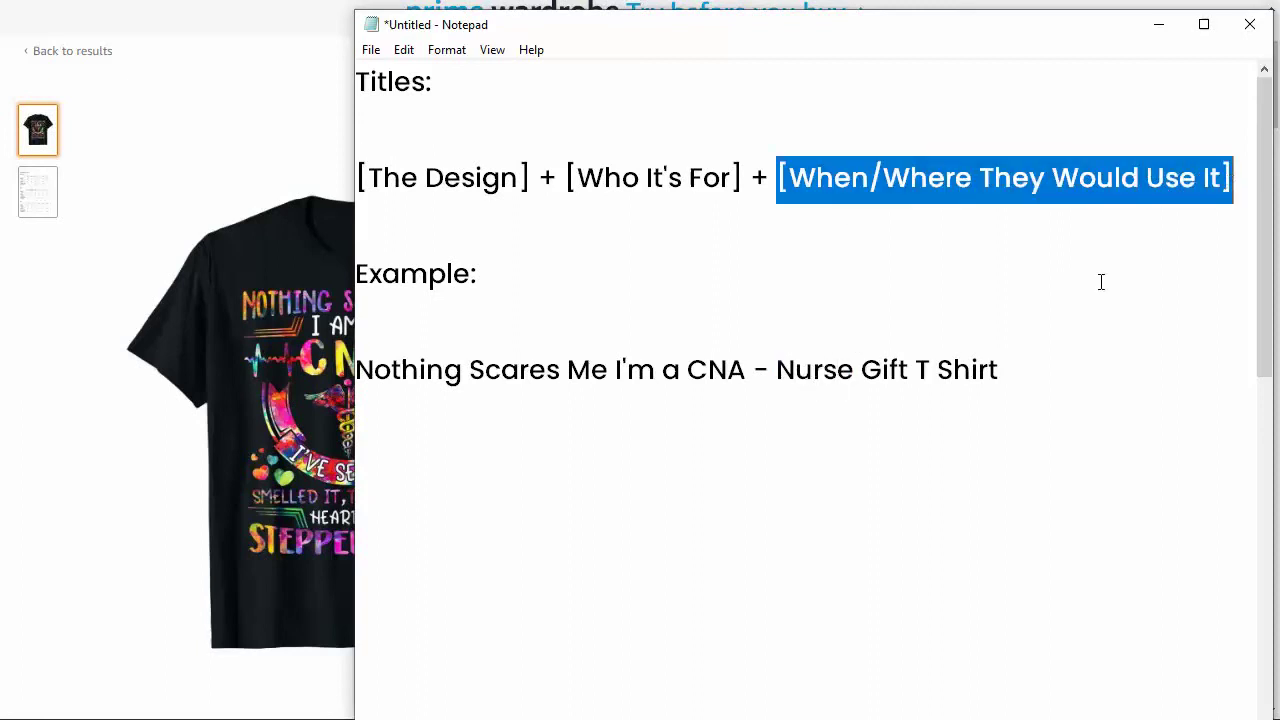
{"action": "left_click", "coordinate": [863, 370]}
{"action": "left_click_drag", "start_coordinate": [863, 370], "coordinate": [998, 368]}
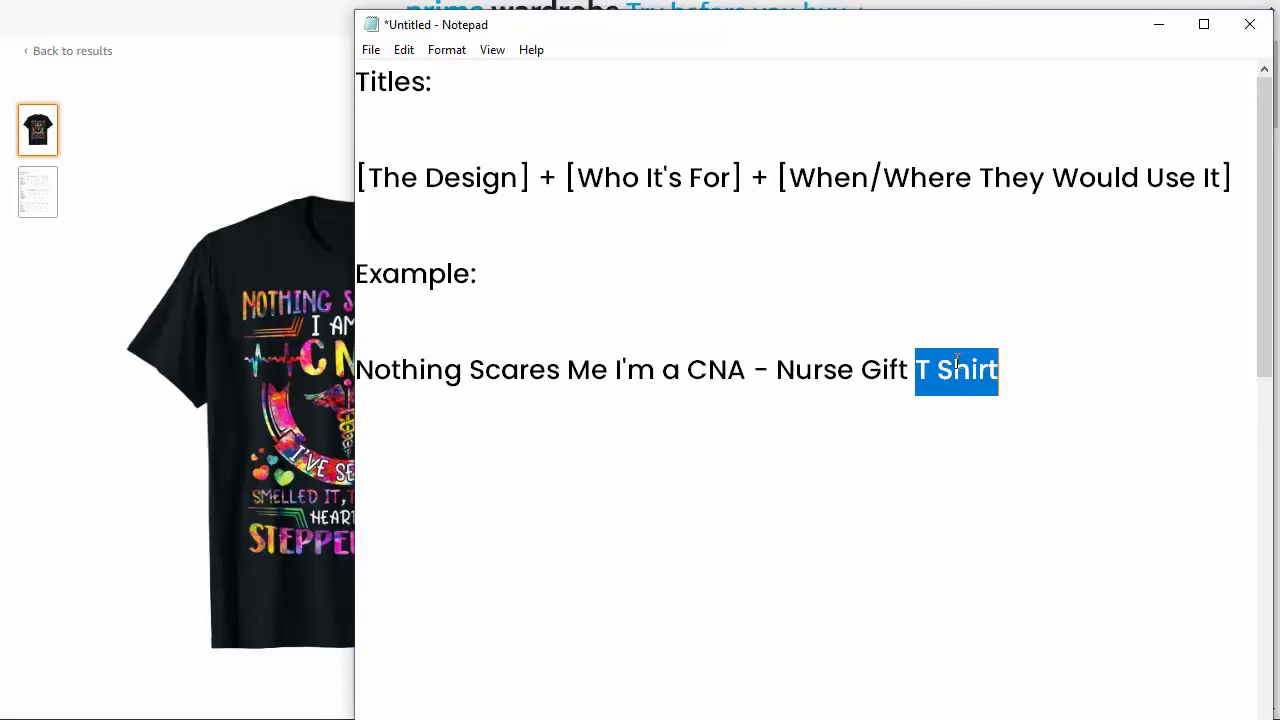
{"action": "left_click", "coordinate": [1028, 367]}
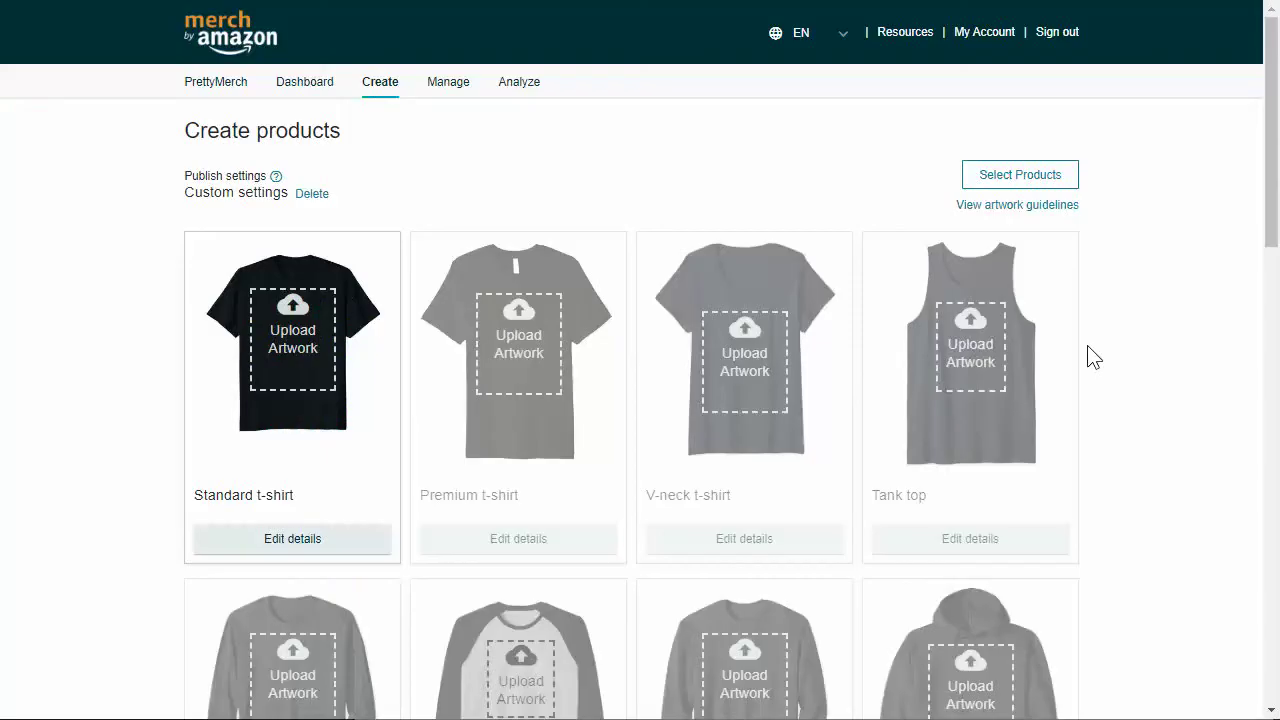
Step: Copy the Notepad example title and paste it into the Design title field
{"action": "scroll", "coordinate": [1093, 358], "scroll_direction": "down", "scroll_amount": 12}
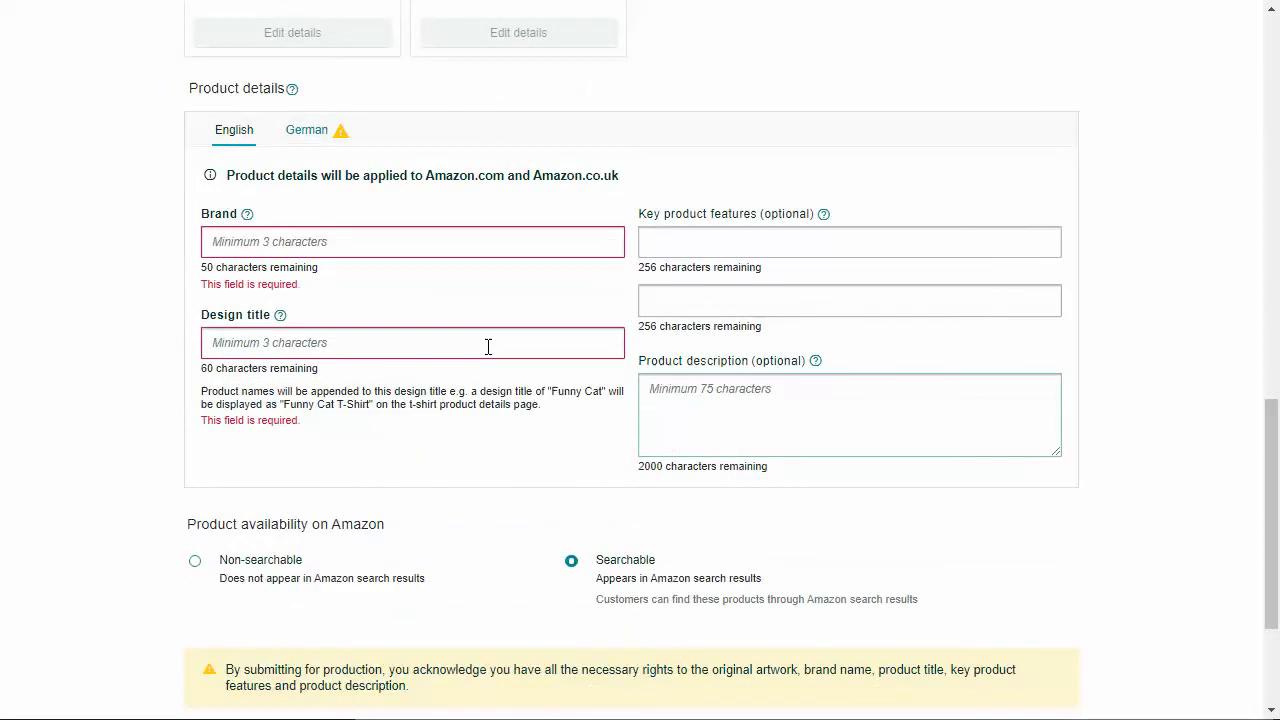
{"action": "left_click", "coordinate": [362, 342]}
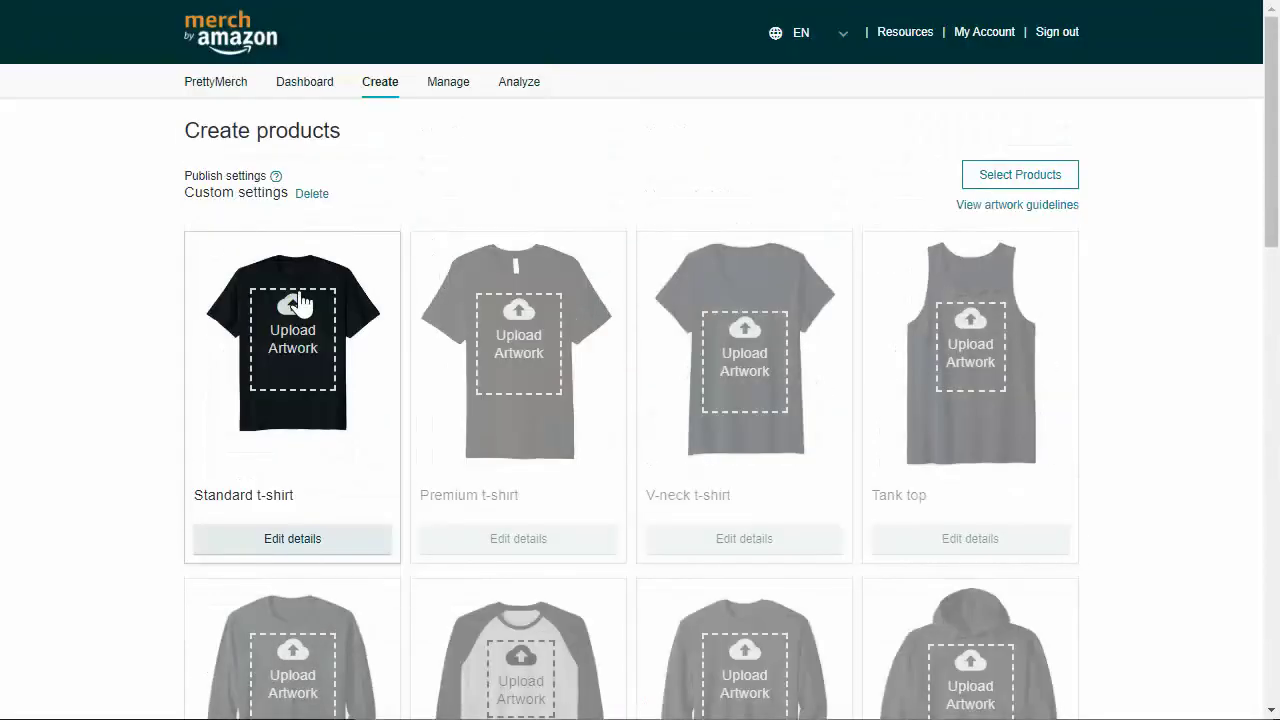
{"action": "scroll", "coordinate": [180, 397], "scroll_direction": "down", "scroll_amount": 10}
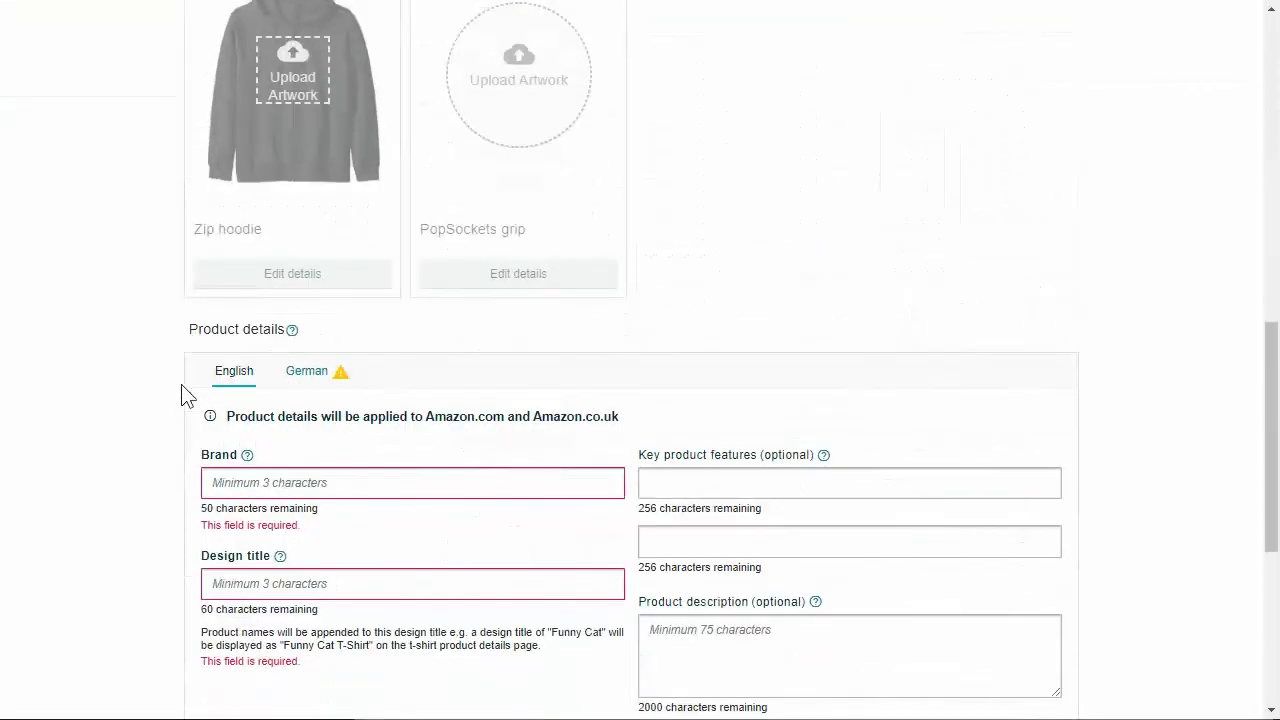
{"action": "scroll", "coordinate": [181, 397], "scroll_direction": "down", "scroll_amount": 2}
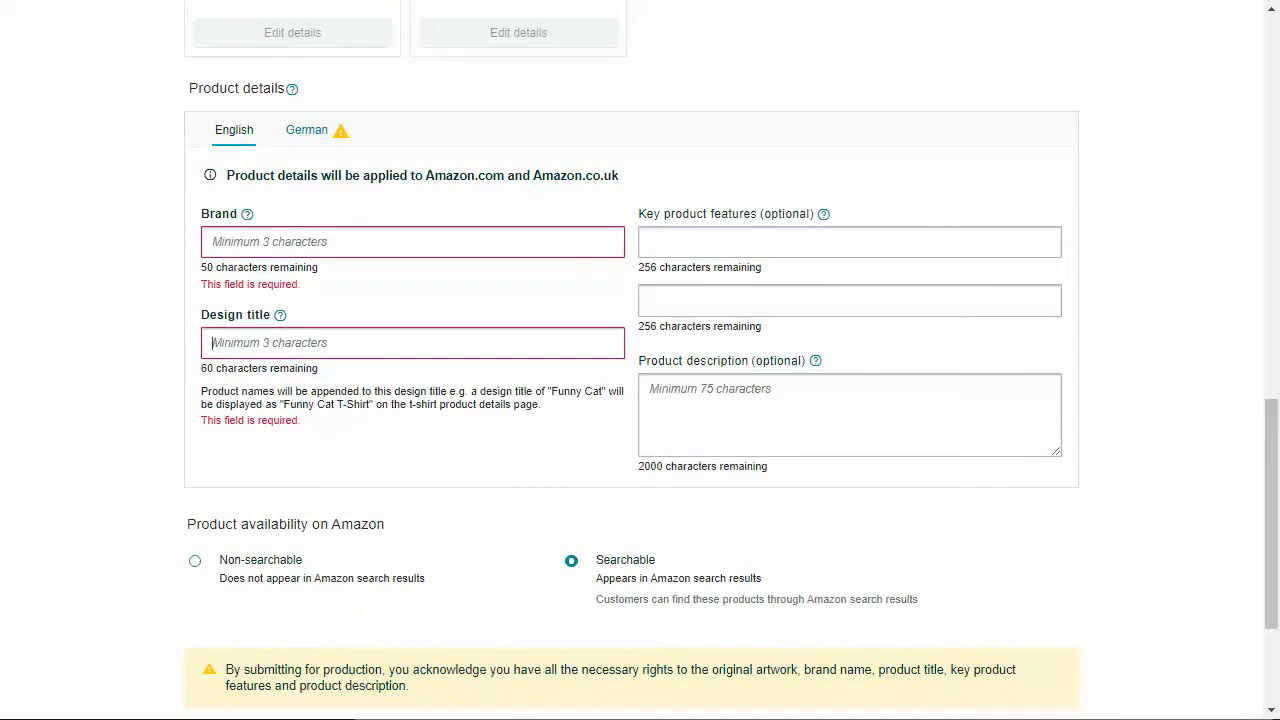
{"action": "key", "text": "alt+Tab"}
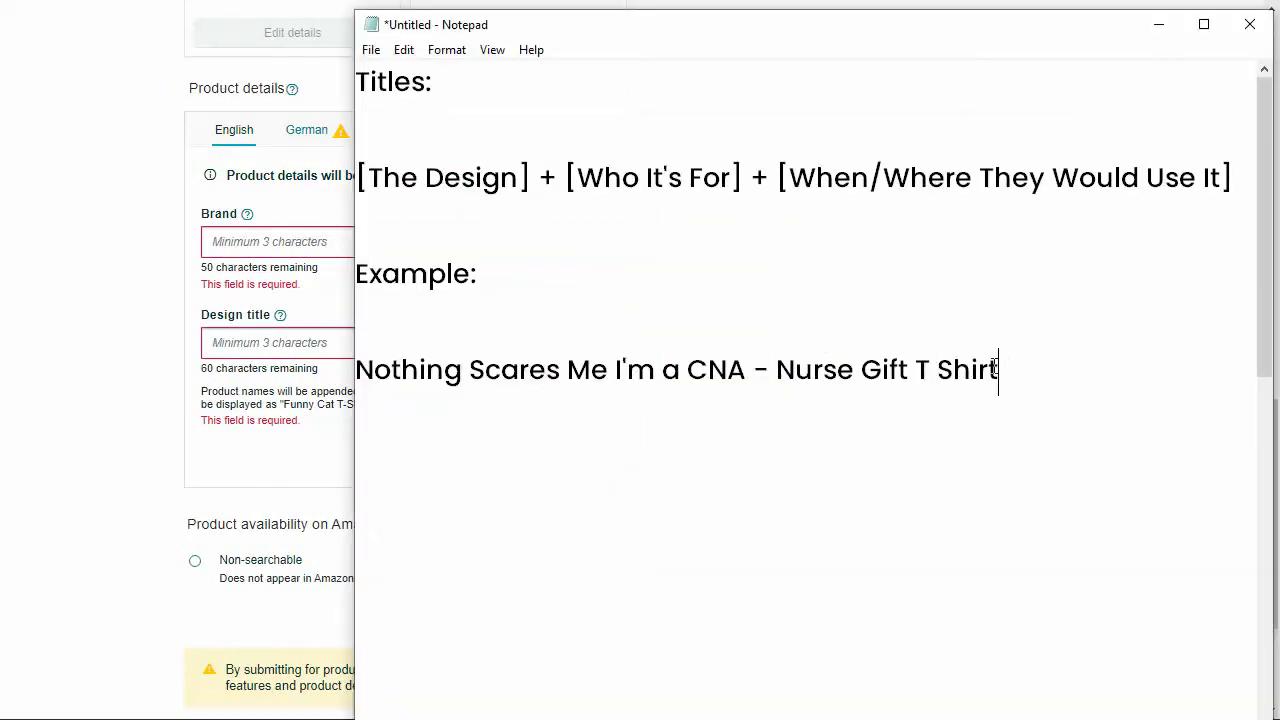
{"action": "left_click_drag", "start_coordinate": [997, 368], "coordinate": [357, 369]}
{"action": "key", "text": "ctrl+c"}
{"action": "left_click", "coordinate": [340, 345]}
{"action": "key", "text": "ctrl+v"}
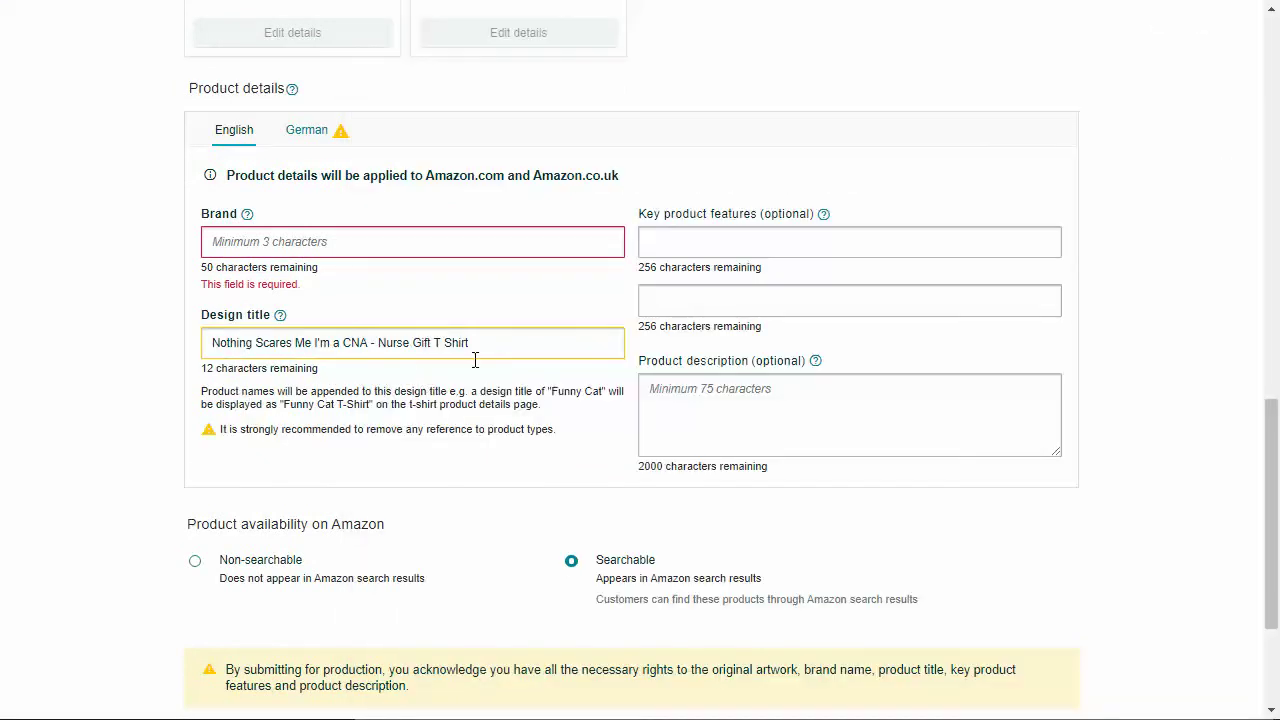
Step: Delete ' T Shirt' so the title reads 'Nothing Scares Me I'm a CNA - Nurse Gift'
{"action": "left_click_drag", "start_coordinate": [201, 368], "coordinate": [316, 369]}
{"action": "left_click_drag", "start_coordinate": [201, 392], "coordinate": [605, 391]}
{"action": "left_click_drag", "start_coordinate": [477, 343], "coordinate": [430, 345]}
{"action": "key", "text": "BackSpace"}
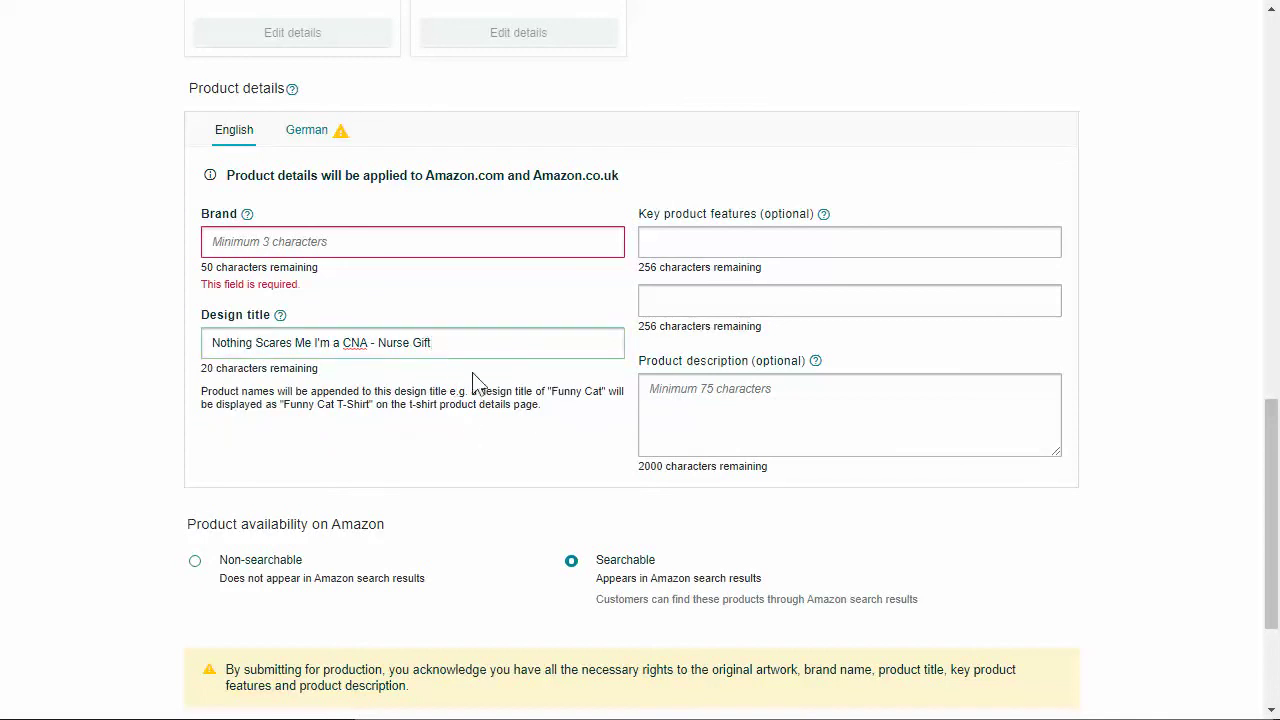
{"action": "left_click_drag", "start_coordinate": [323, 369], "coordinate": [200, 371]}
Step: Type 'Nurses' into Brand, then clear it and enter 'Proud Nurses' instead
{"action": "type", "text": "Nurse"}
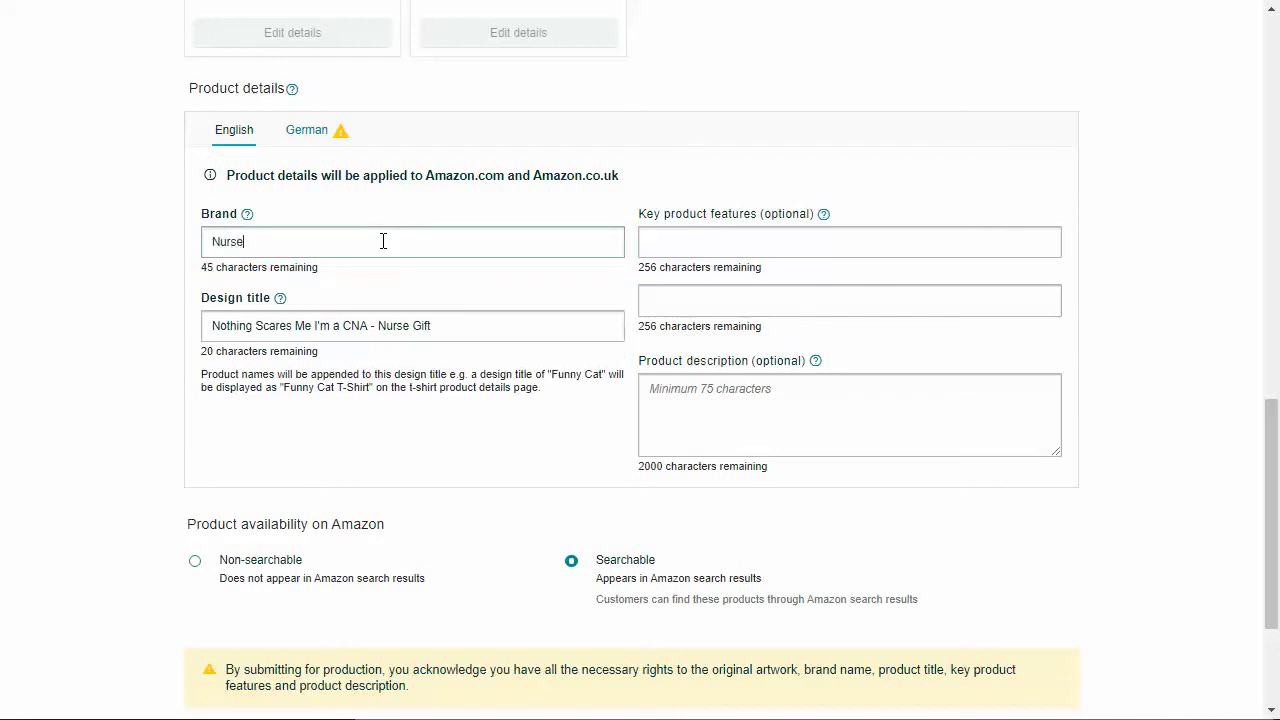
{"action": "type", "text": "s"}
{"action": "key", "text": "ctrl+a"}
{"action": "key", "text": "BackSpace"}
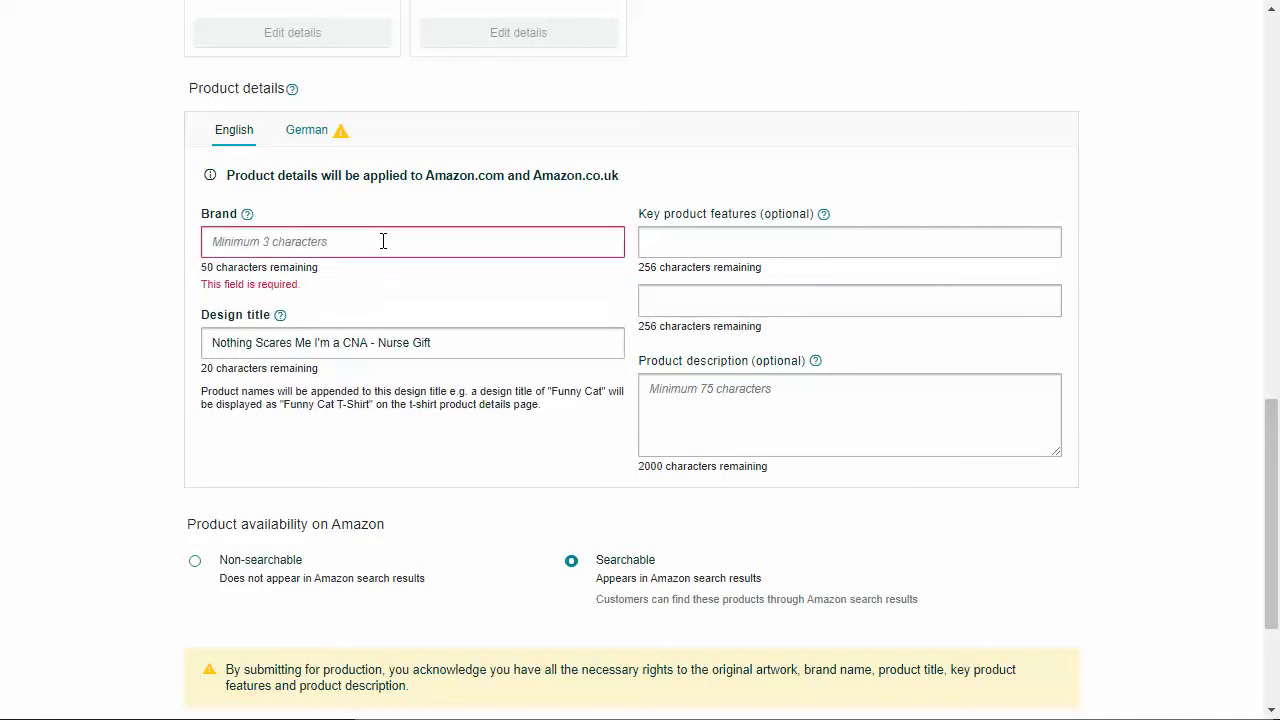
{"action": "type", "text": "Proud Nurses"}
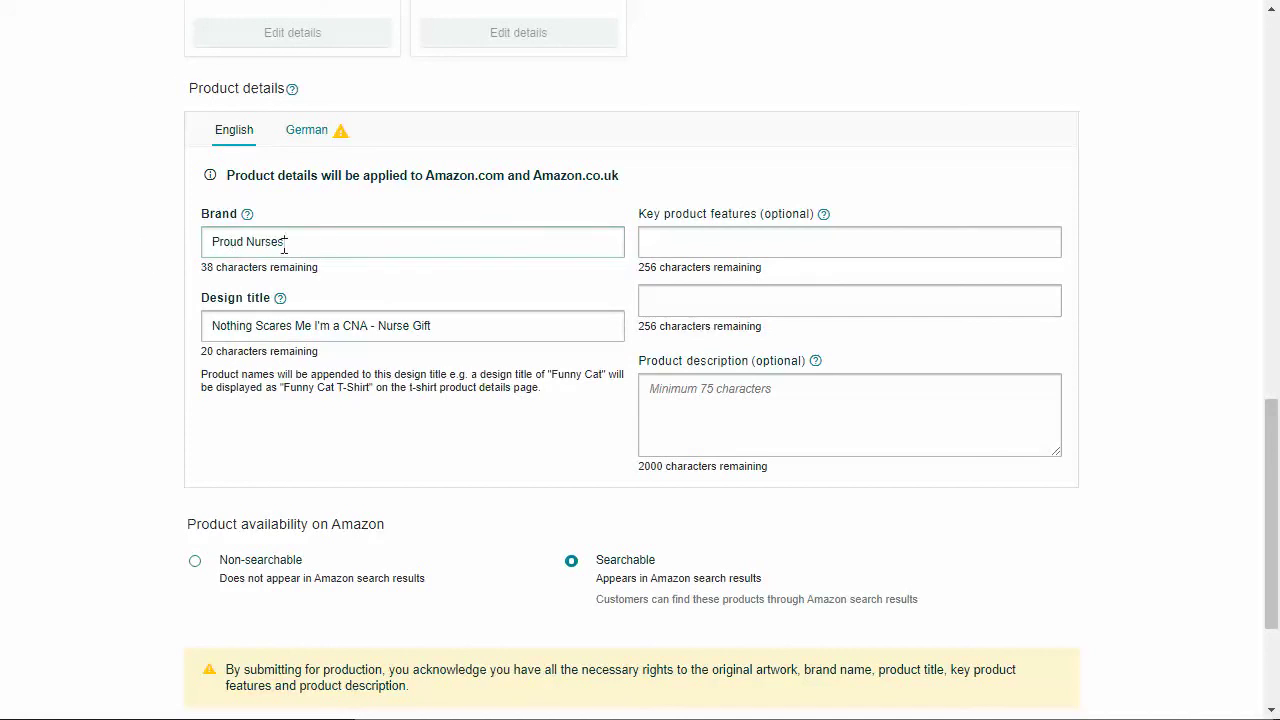
{"action": "left_click_drag", "start_coordinate": [285, 242], "coordinate": [216, 268]}
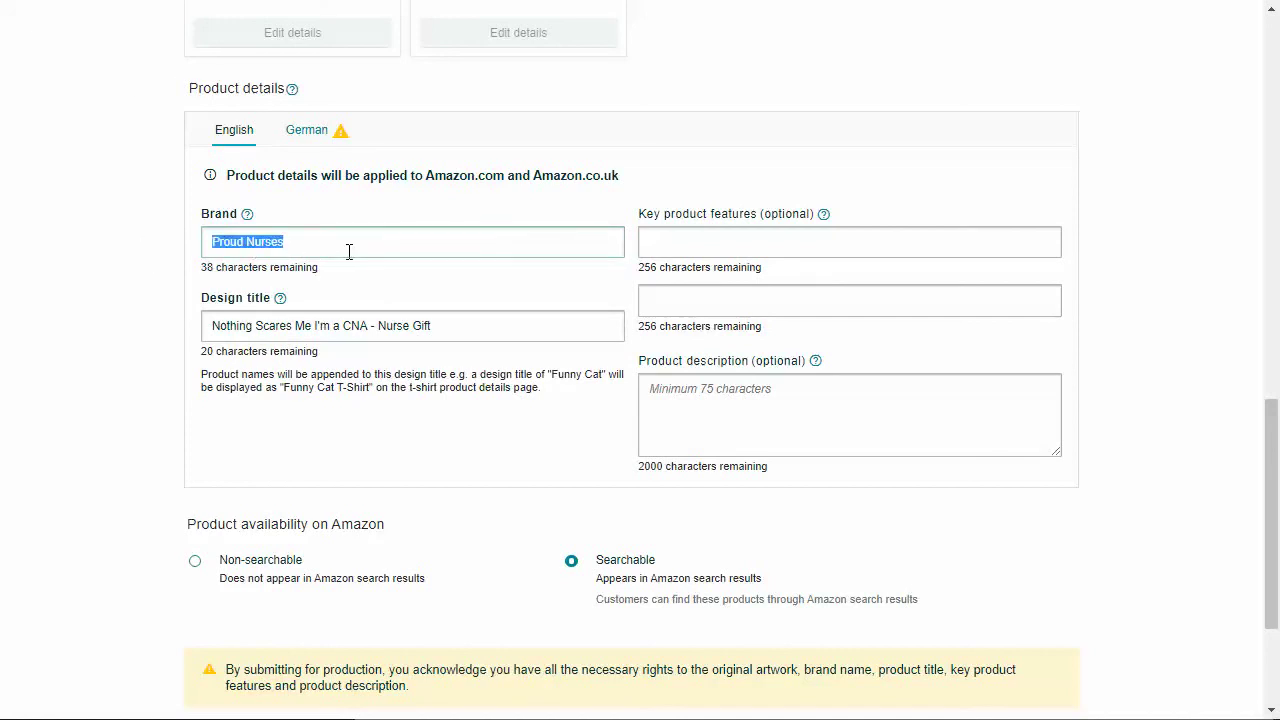
{"action": "left_click", "coordinate": [168, 270]}
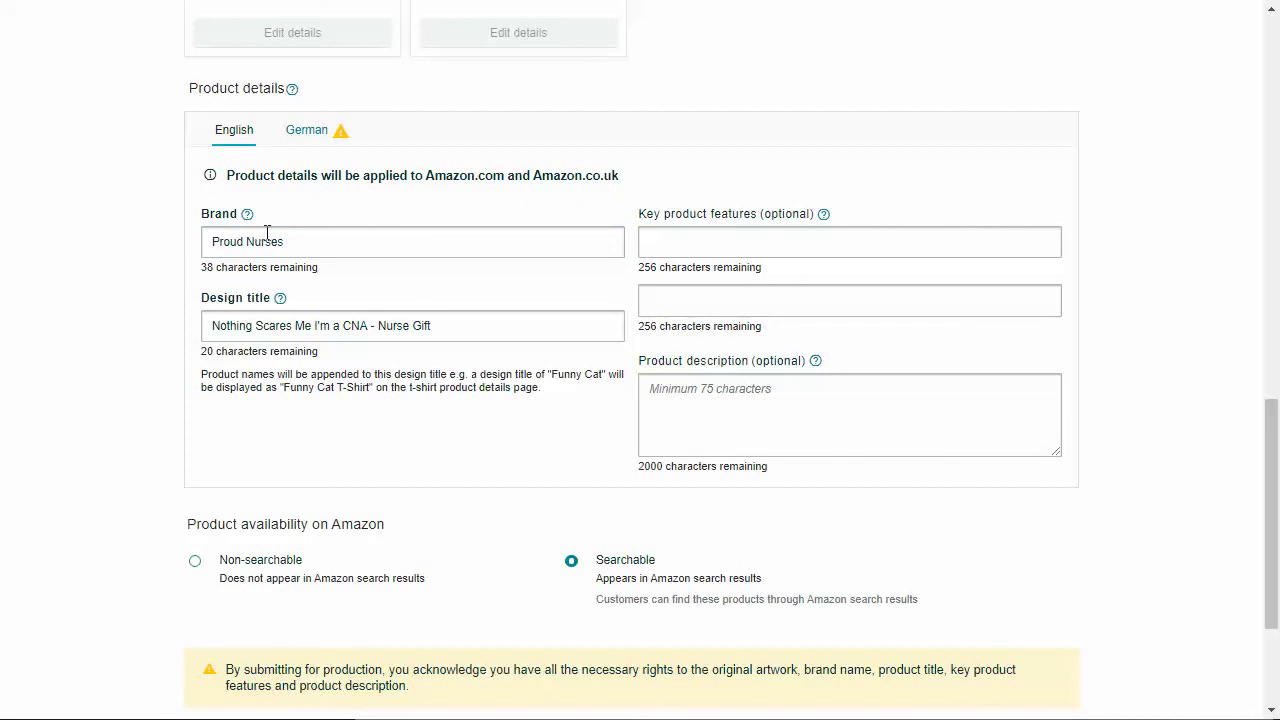
{"action": "mouse_move", "coordinate": [245, 222]}
Step: Click back and forth through the two Key product features fields and the Product description box
{"action": "left_click", "coordinate": [711, 306]}
{"action": "left_click", "coordinate": [726, 400]}
{"action": "left_click", "coordinate": [721, 248]}
{"action": "left_click", "coordinate": [720, 308]}
{"action": "left_click", "coordinate": [707, 391]}
{"action": "left_click", "coordinate": [717, 243]}
{"action": "left_click", "coordinate": [760, 240]}
{"action": "left_click", "coordinate": [771, 306]}
{"action": "left_click", "coordinate": [754, 240]}
{"action": "left_click", "coordinate": [751, 291]}
{"action": "left_click", "coordinate": [752, 252]}
{"action": "left_click", "coordinate": [762, 390]}
Step: In Notepad, highlight the Description template's design, who-it's-for and who-would-buy parts
{"action": "key", "text": "alt+Tab"}
{"action": "scroll", "coordinate": [670, 356], "scroll_direction": "down", "scroll_amount": 1}
{"action": "scroll", "coordinate": [670, 356], "scroll_direction": "down", "scroll_amount": 2}
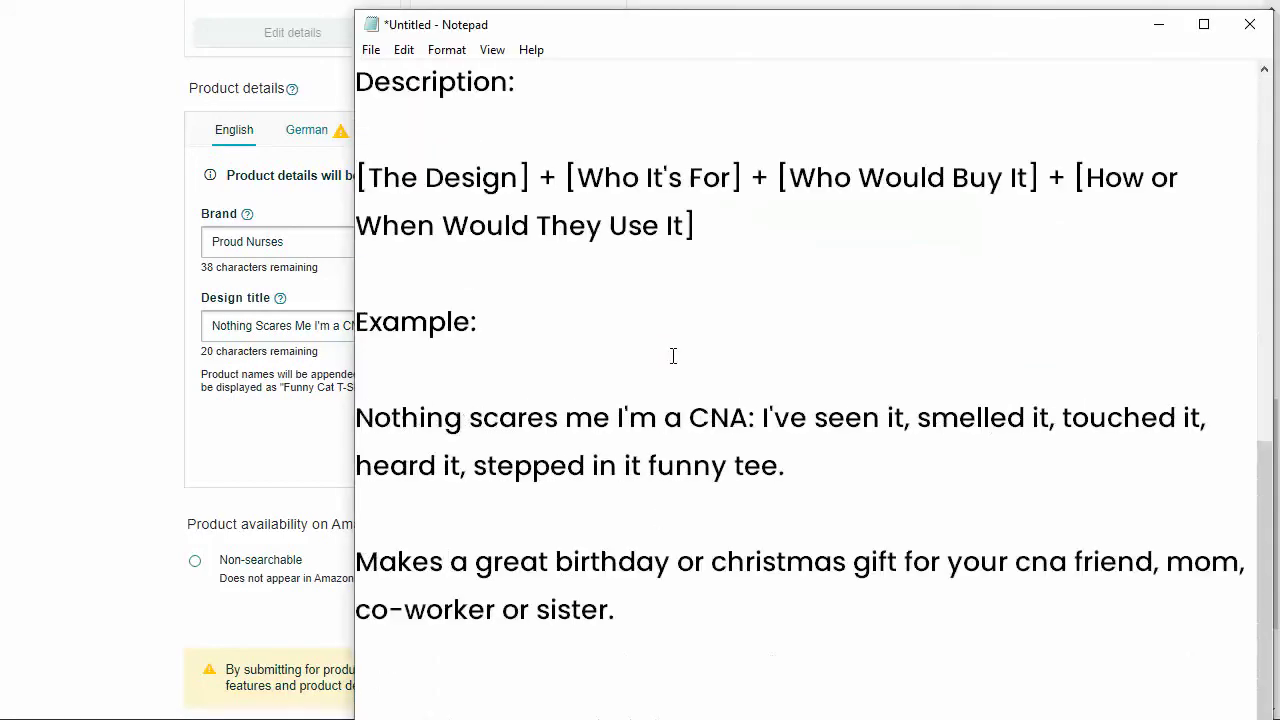
{"action": "scroll", "coordinate": [674, 354], "scroll_direction": "up", "scroll_amount": 1}
{"action": "scroll", "coordinate": [674, 354], "scroll_direction": "down", "scroll_amount": 1}
{"action": "left_click_drag", "start_coordinate": [358, 178], "coordinate": [535, 177]}
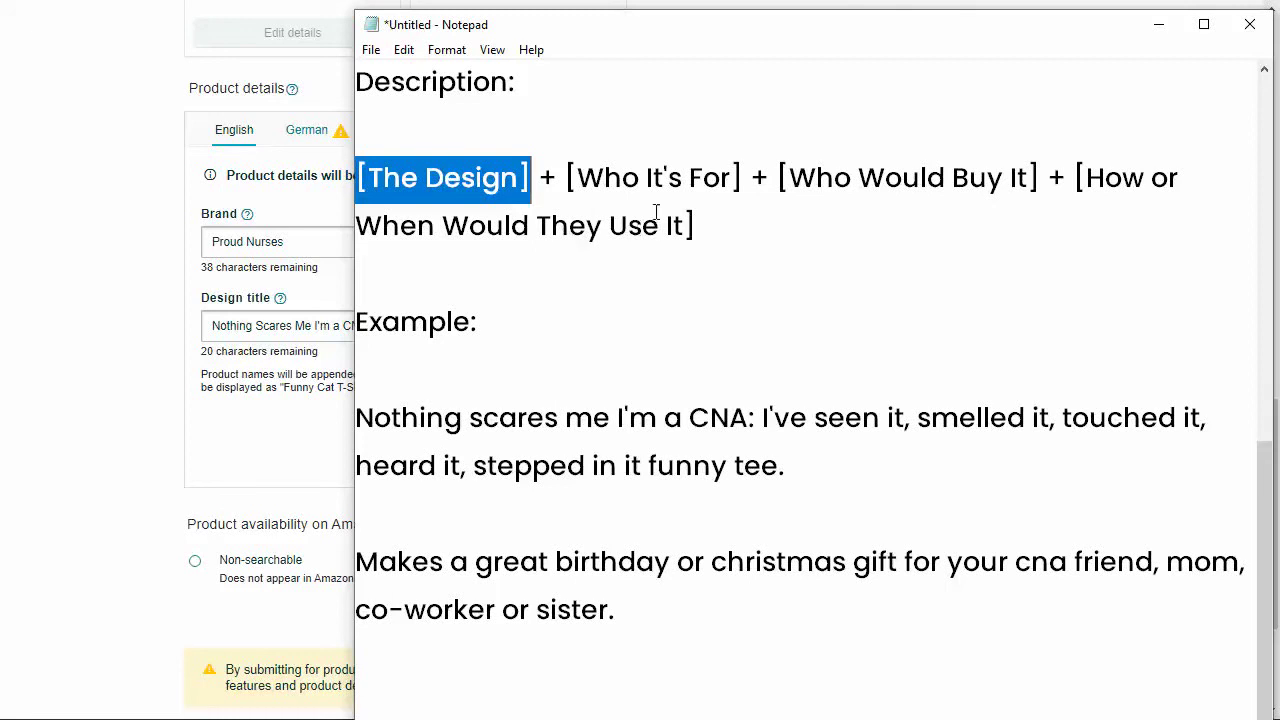
{"action": "left_click_drag", "start_coordinate": [566, 178], "coordinate": [1114, 223]}
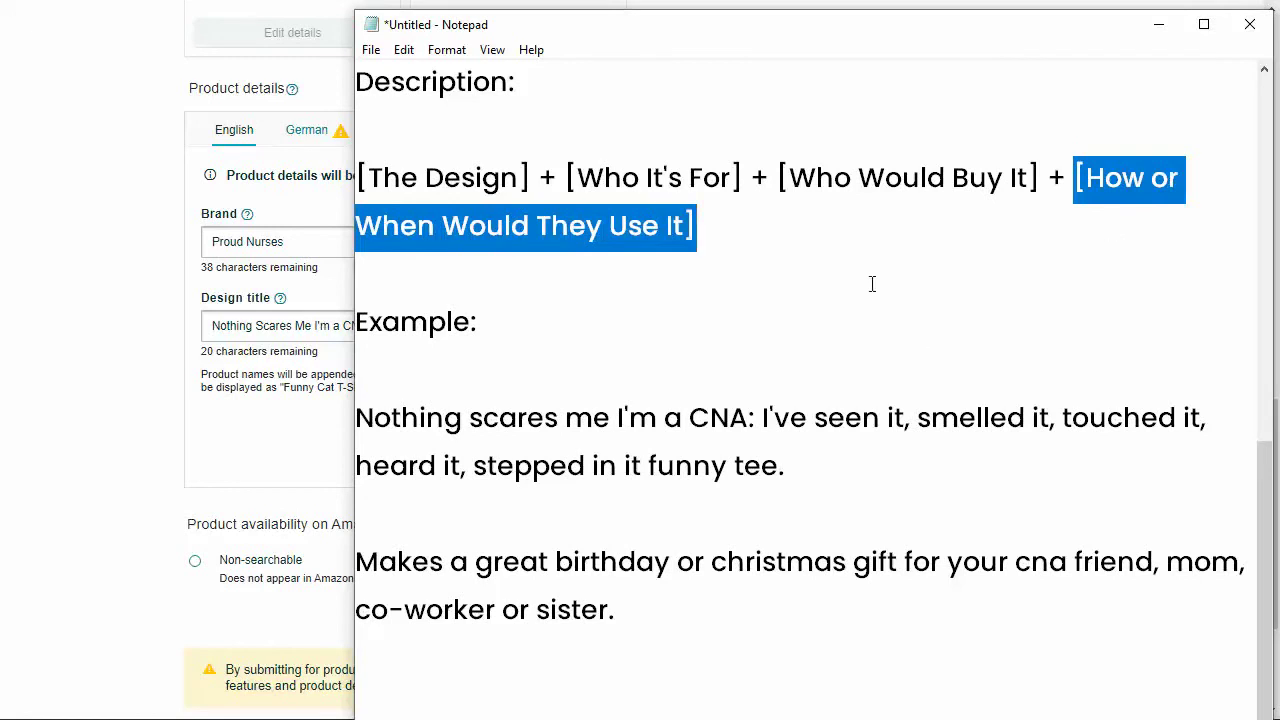
{"action": "left_click", "coordinate": [905, 270]}
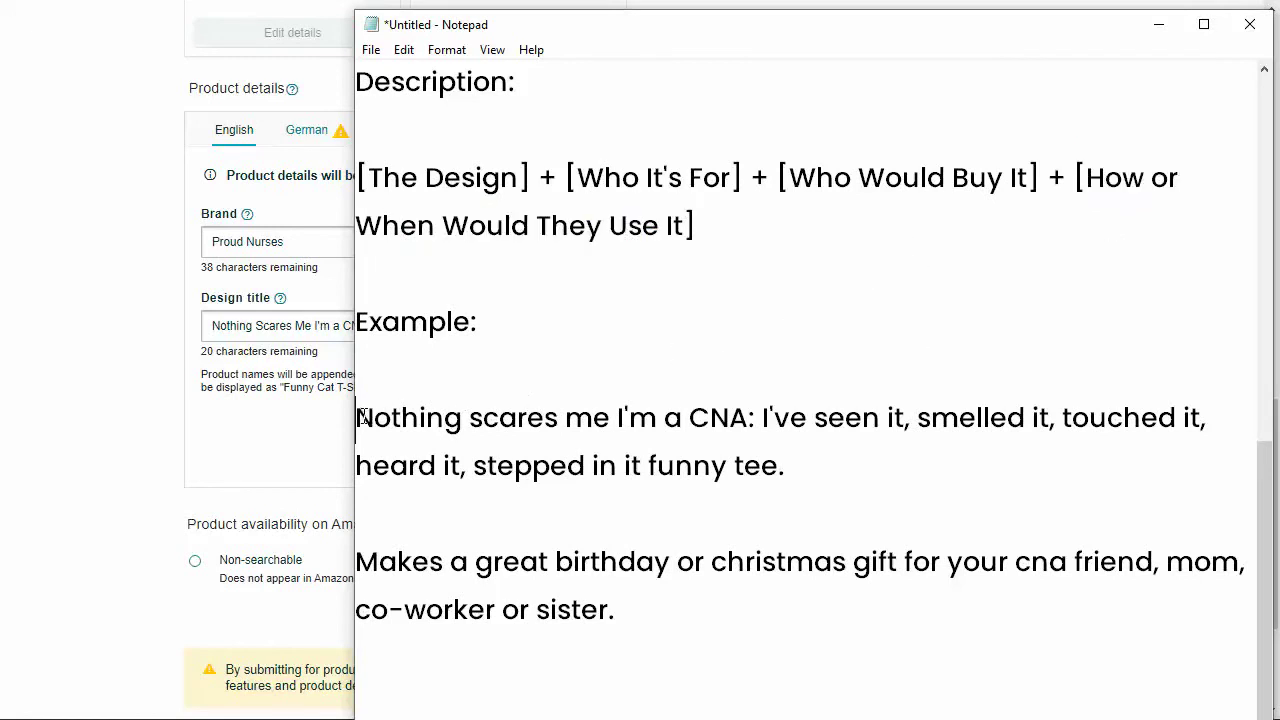
{"action": "left_click_drag", "start_coordinate": [356, 417], "coordinate": [752, 407]}
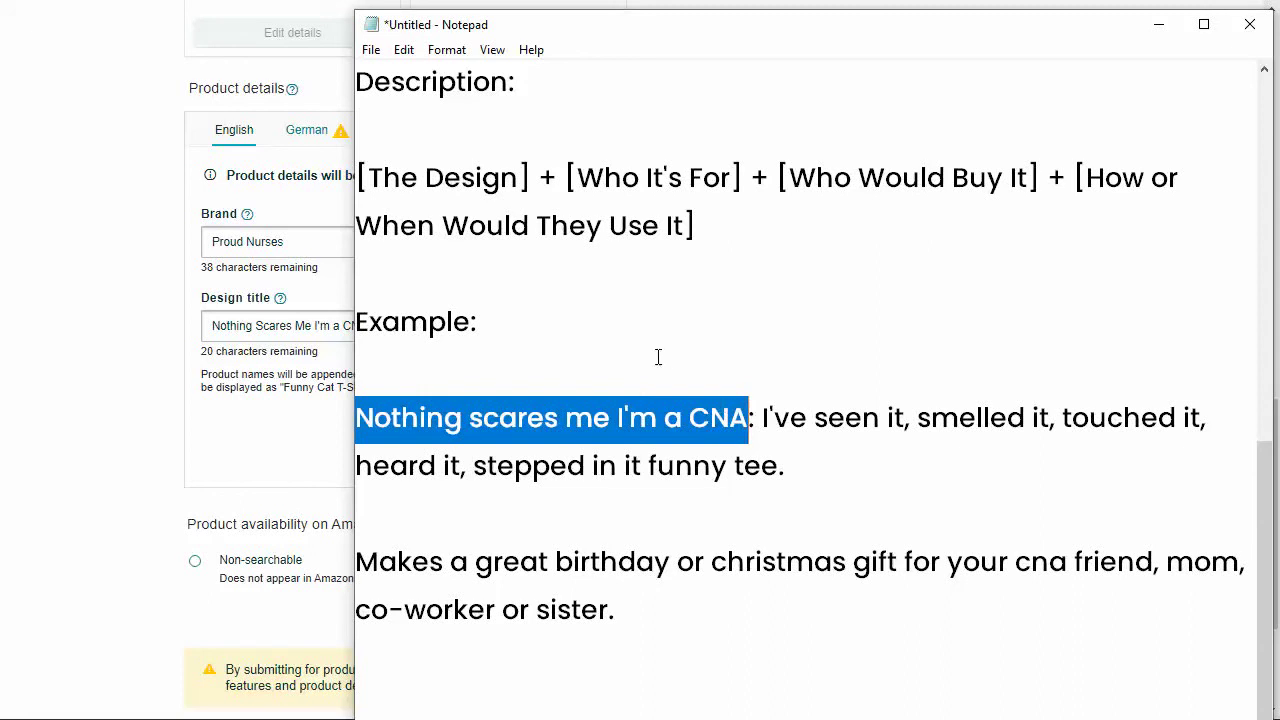
{"action": "left_click_drag", "start_coordinate": [641, 466], "coordinate": [355, 418]}
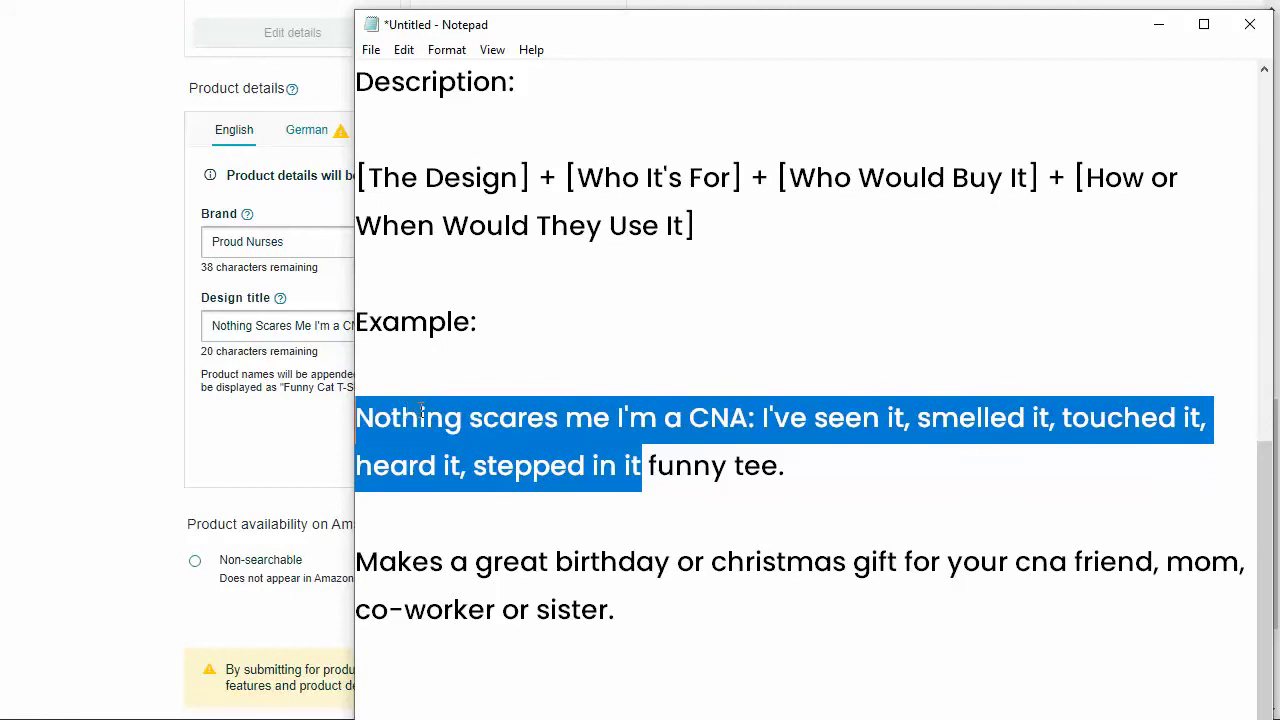
{"action": "left_click", "coordinate": [650, 466]}
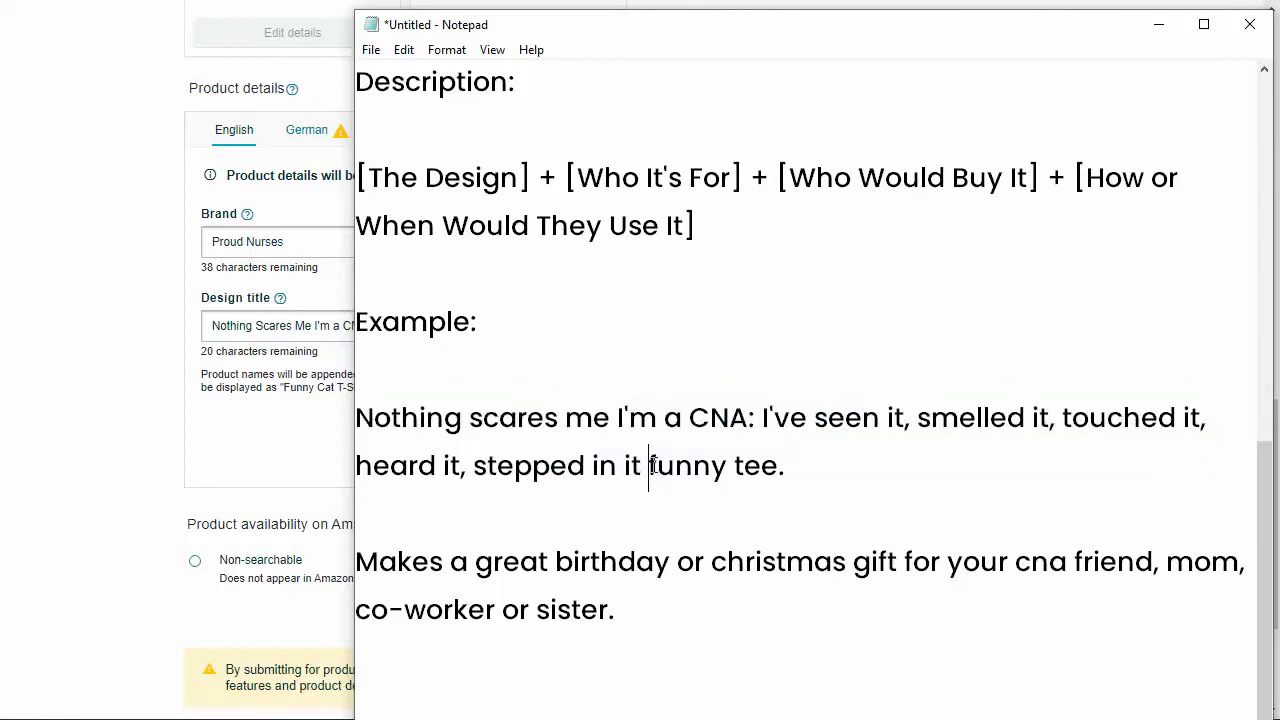
{"action": "left_click_drag", "start_coordinate": [650, 466], "coordinate": [782, 465]}
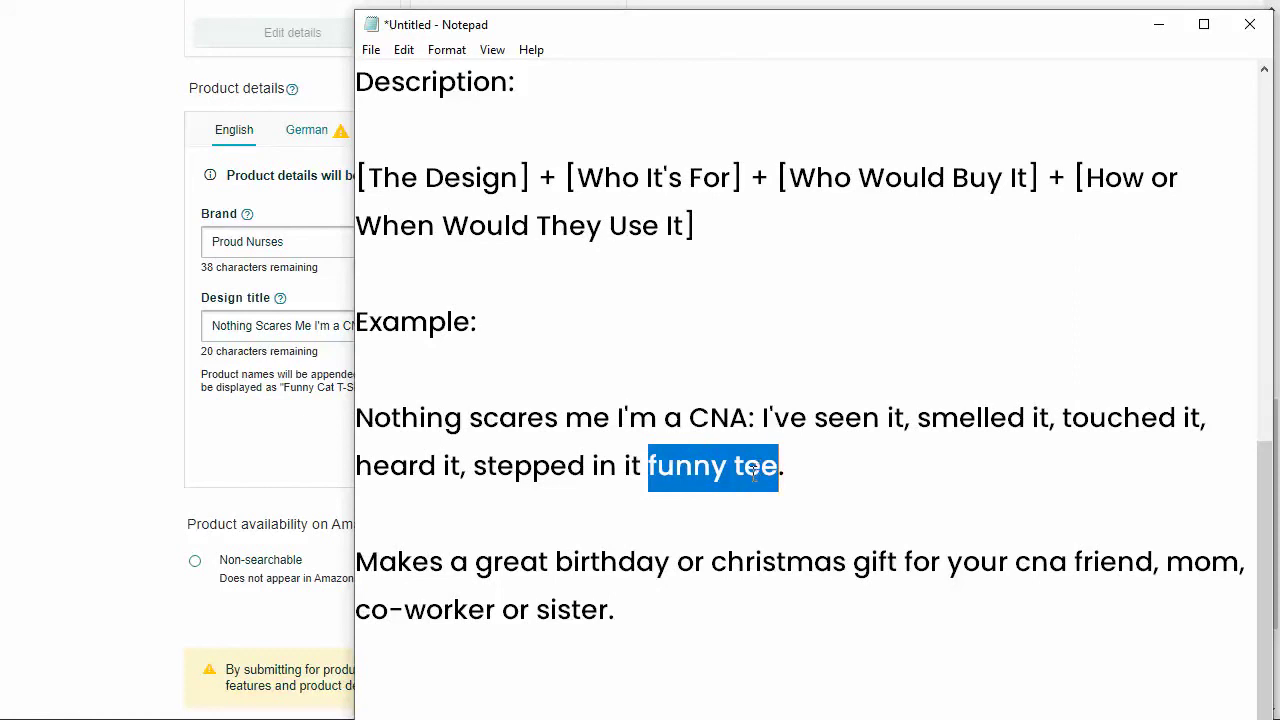
{"action": "left_click", "coordinate": [806, 460]}
{"action": "left_click_drag", "start_coordinate": [356, 562], "coordinate": [915, 562]}
{"action": "left_click_drag", "start_coordinate": [1040, 560], "coordinate": [659, 606]}
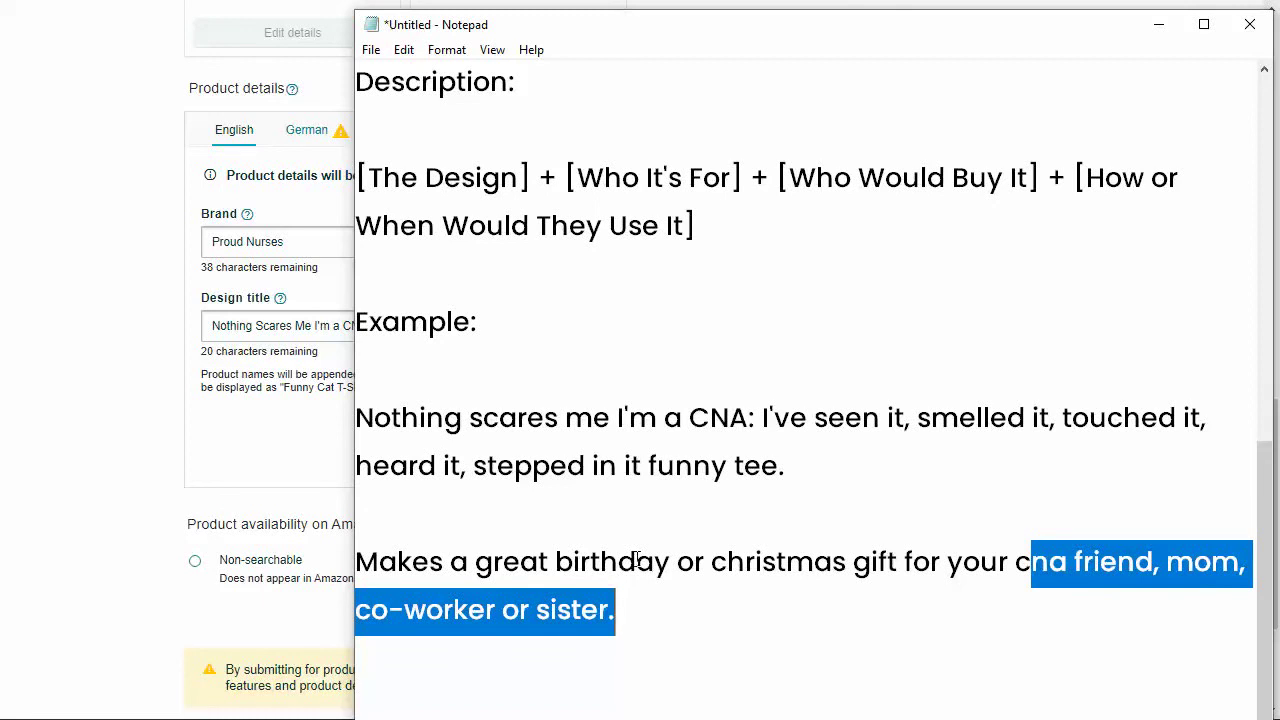
{"action": "left_click", "coordinate": [669, 605]}
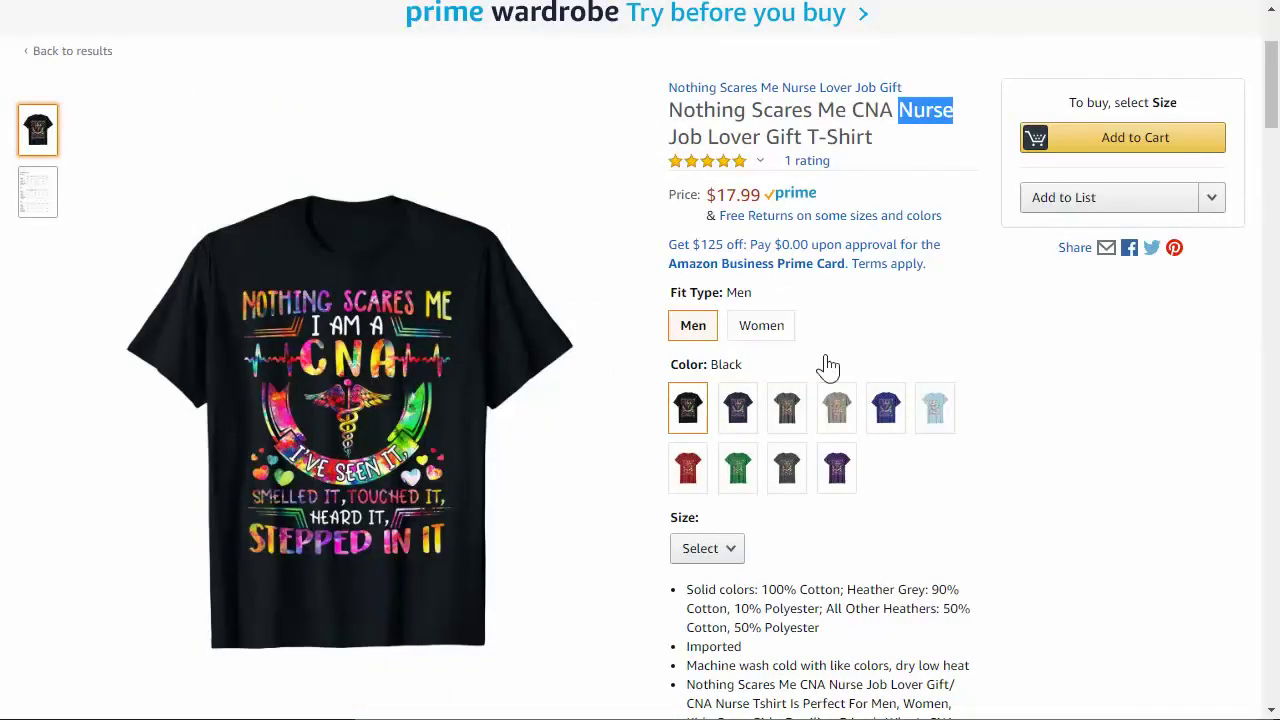
{"action": "scroll", "coordinate": [1080, 429], "scroll_direction": "down", "scroll_amount": 5}
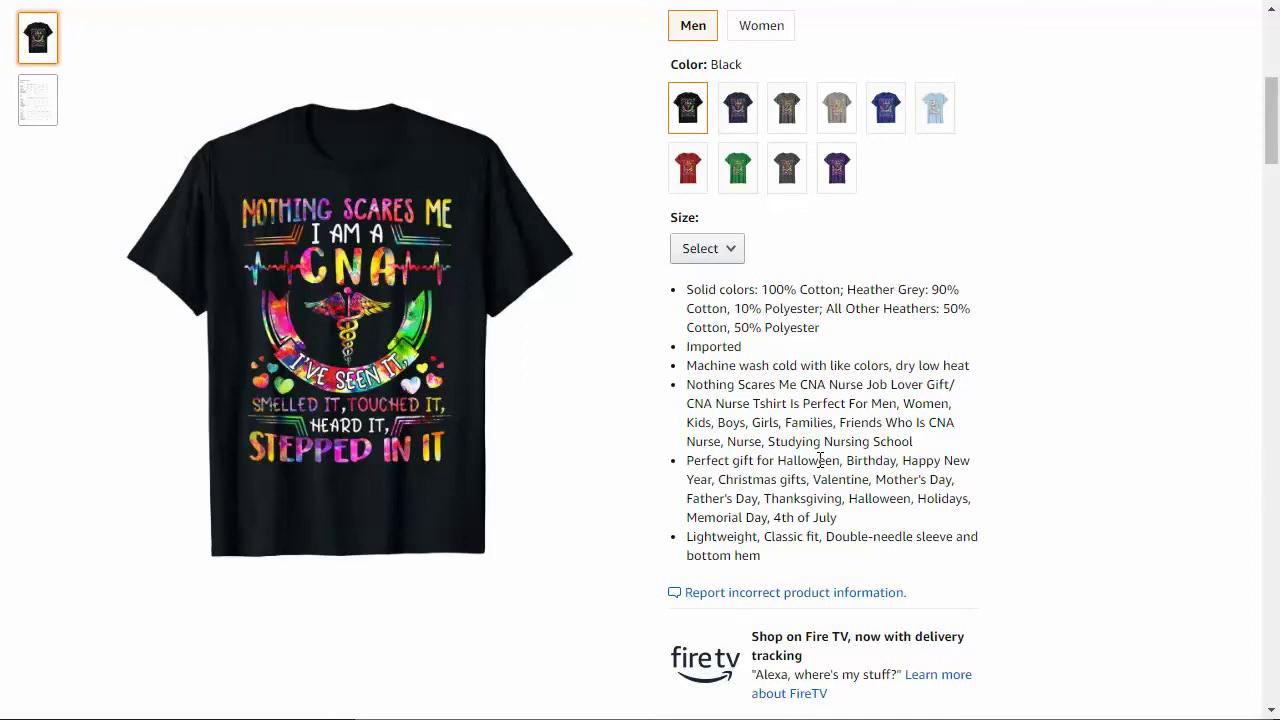
Step: Back in Notepad, highlight the gift sentence and then the whole example design paragraph
{"action": "key", "text": "alt+Tab"}
{"action": "left_click_drag", "start_coordinate": [648, 603], "coordinate": [356, 560]}
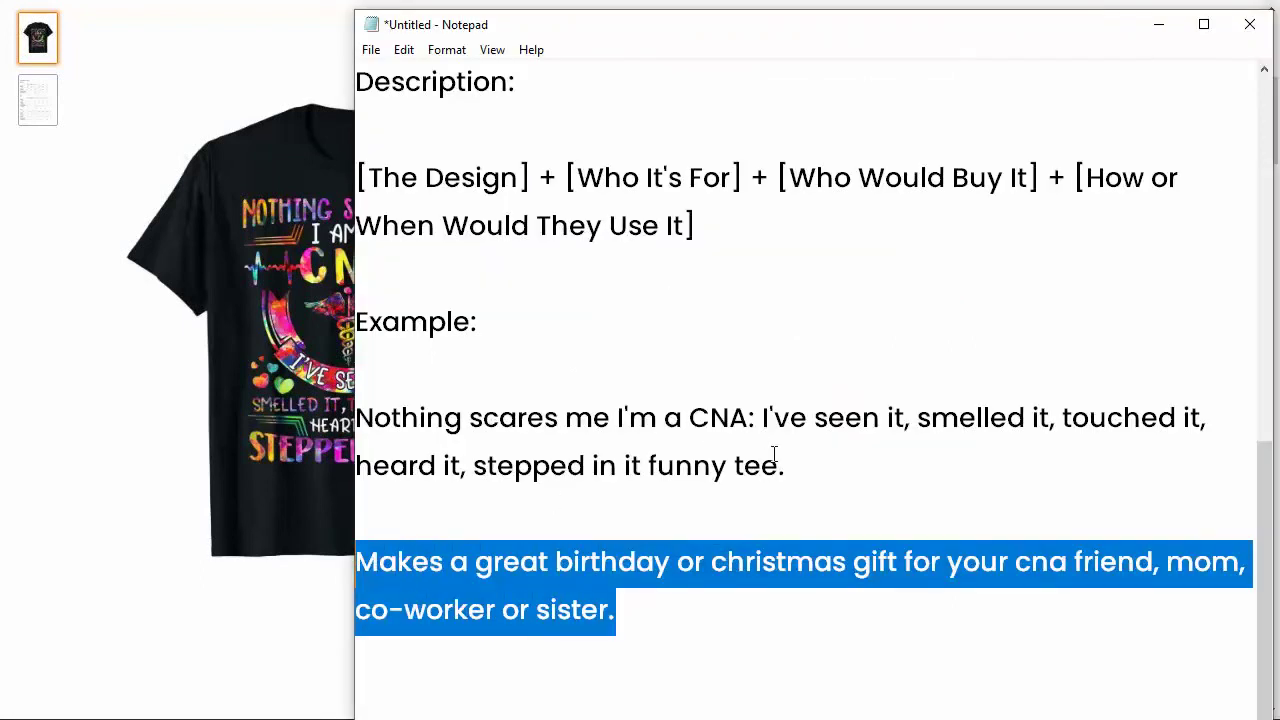
{"action": "left_click_drag", "start_coordinate": [794, 458], "coordinate": [360, 412]}
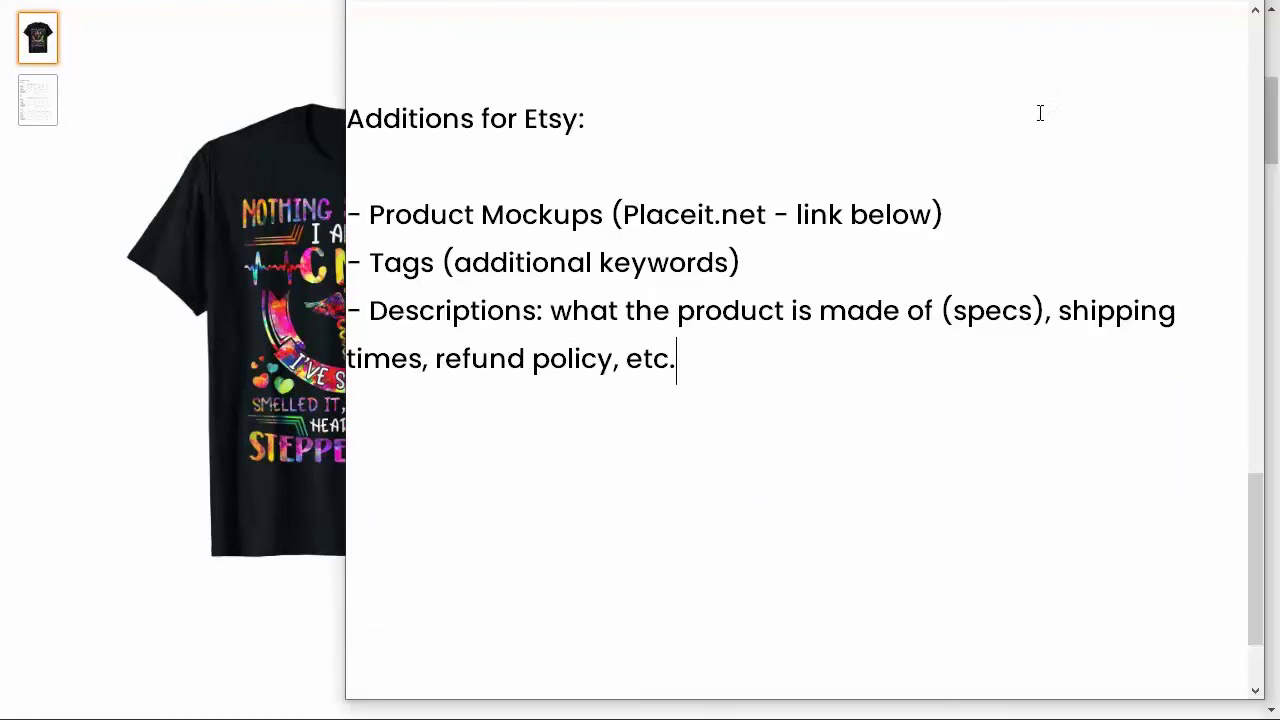
Step: Highlight 'Product Mockups' in the list under the Additions for Etsy heading
{"action": "left_click", "coordinate": [600, 127]}
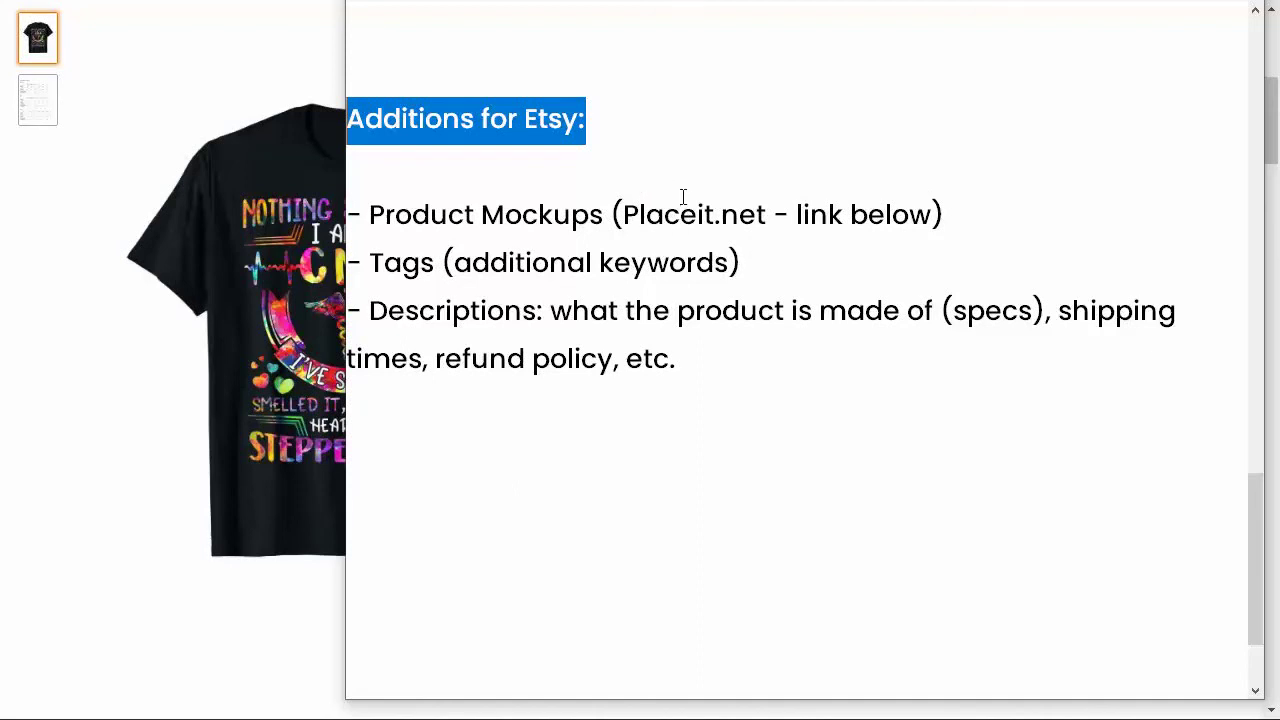
{"action": "left_click", "coordinate": [377, 212]}
{"action": "left_click_drag", "start_coordinate": [377, 212], "coordinate": [612, 214]}
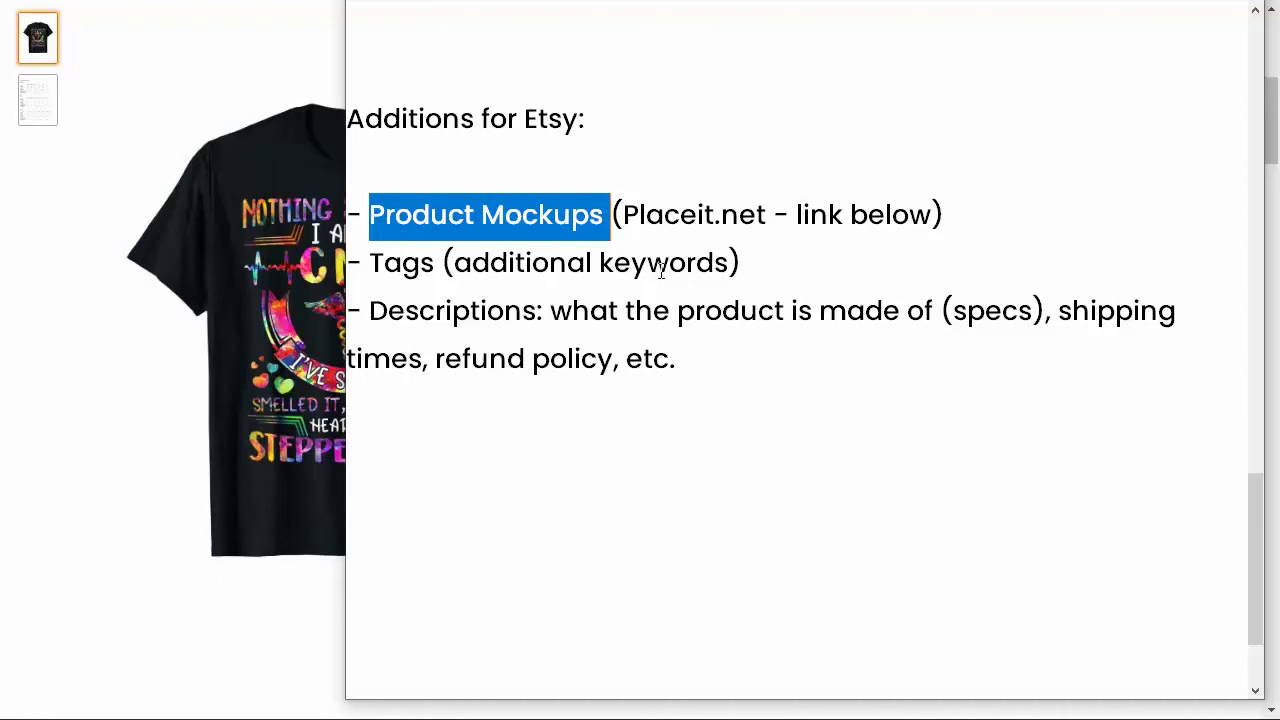
Step: Highlight the product-specs part, then the full Descriptions explanation in the Etsy notes
{"action": "left_click", "coordinate": [945, 212]}
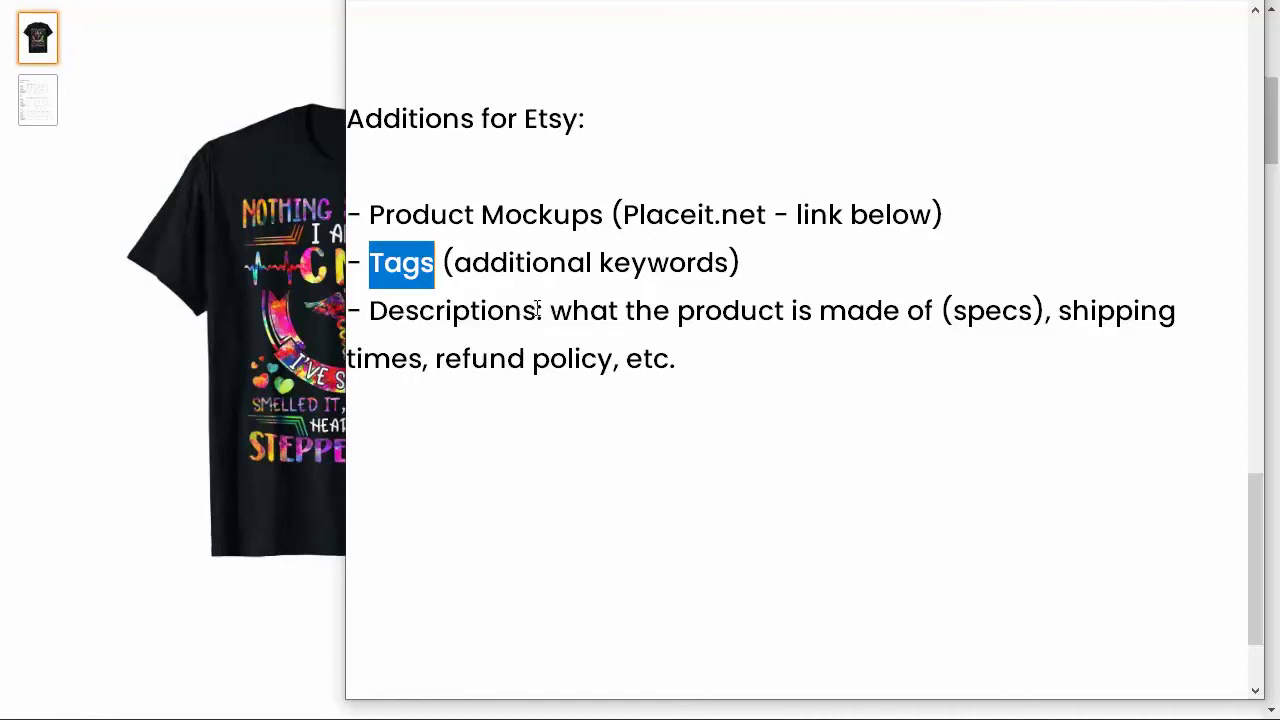
{"action": "left_click_drag", "start_coordinate": [551, 310], "coordinate": [1178, 312]}
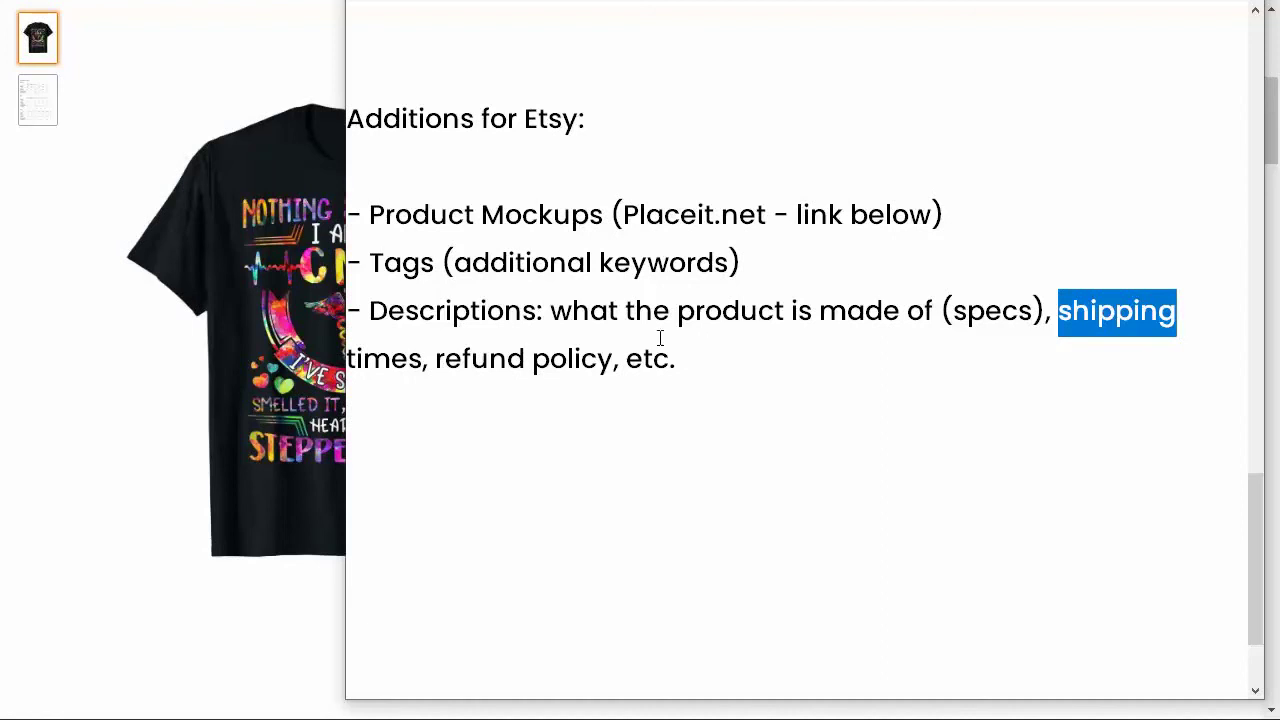
{"action": "left_click_drag", "start_coordinate": [559, 311], "coordinate": [683, 346]}
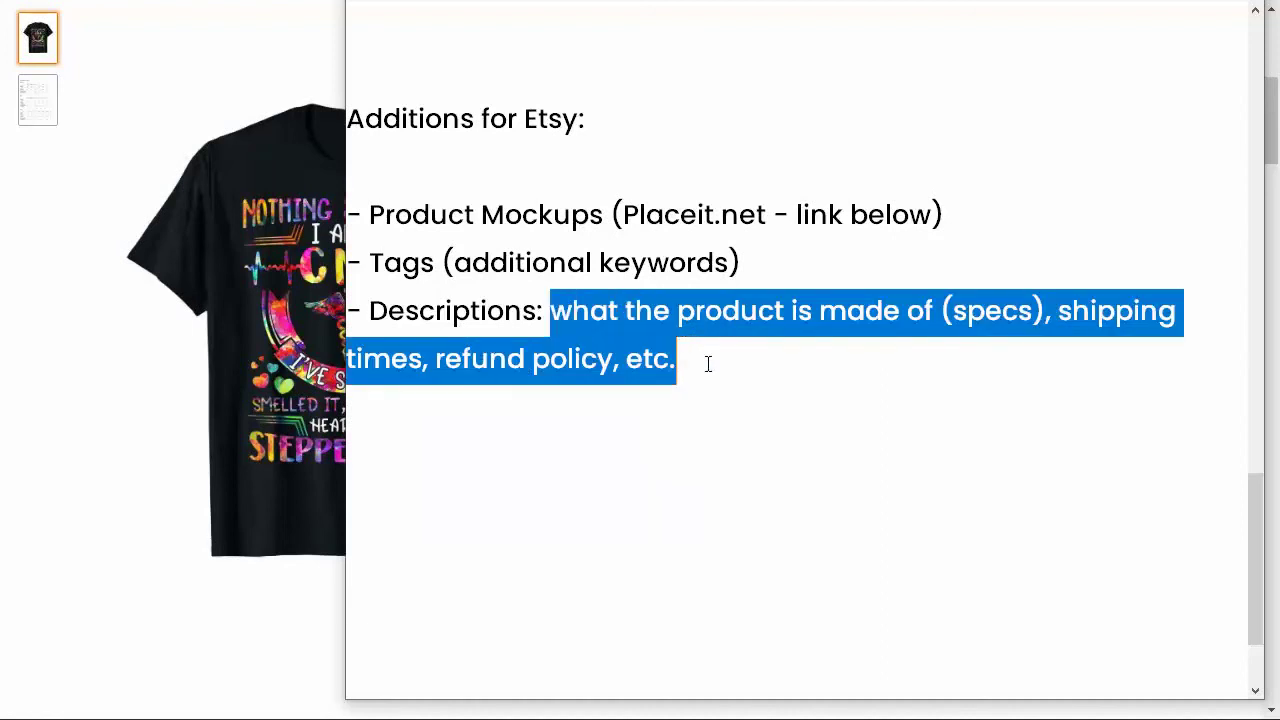